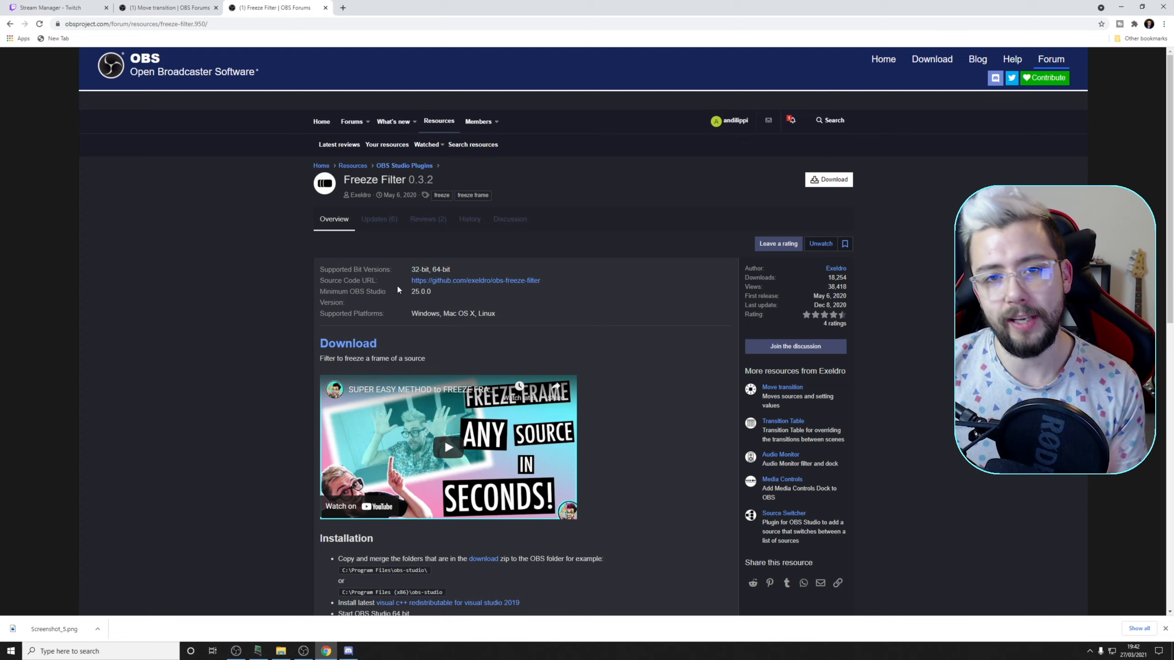
Switch to Discord and examine the Channel Points API extension post in LioranBoard's releases channel
click(349, 651)
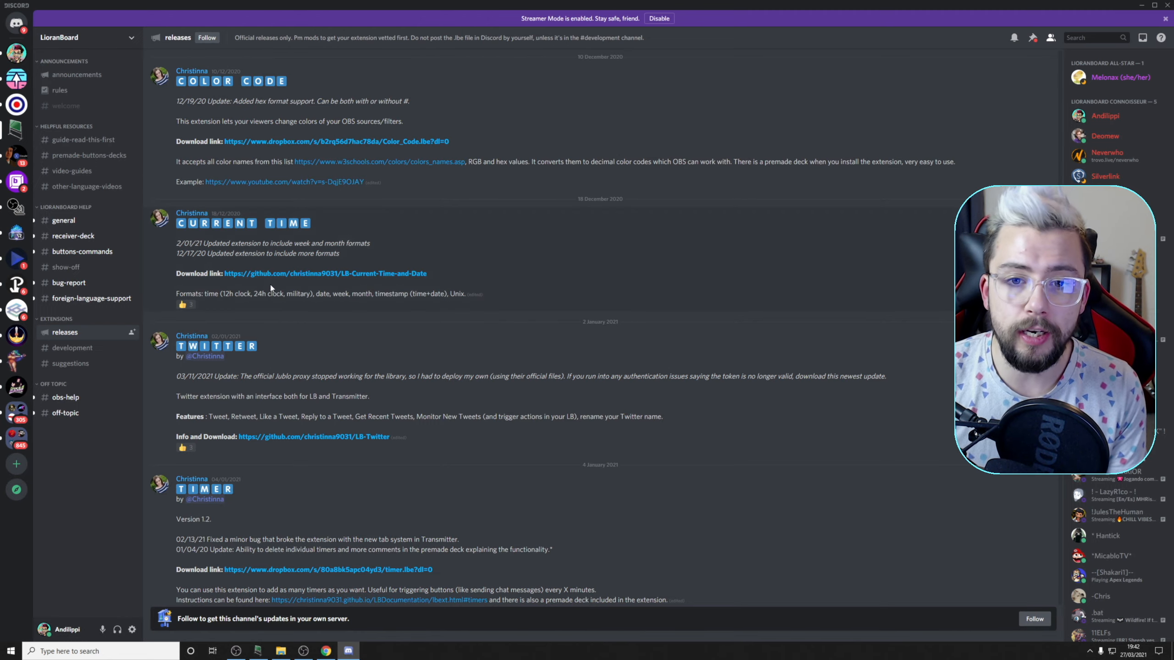
key(ctrl+slash)
key(Escape)
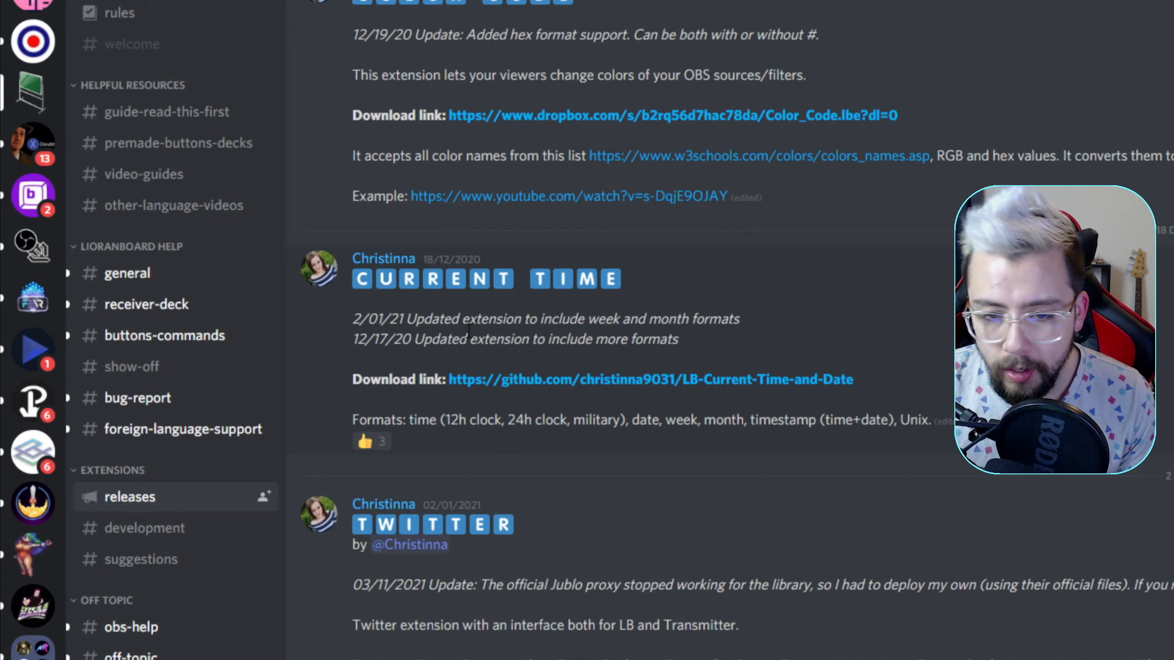
key(ctrl+slash)
key(Escape)
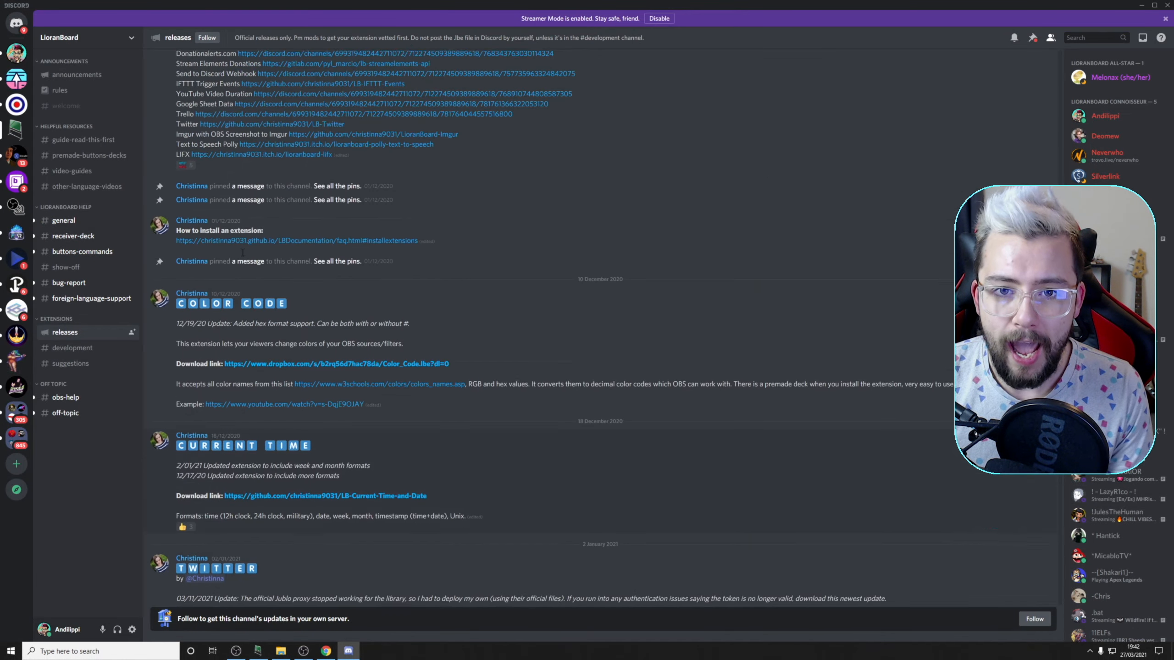
scroll(242, 253, up, 20)
scroll(242, 259, up, 5)
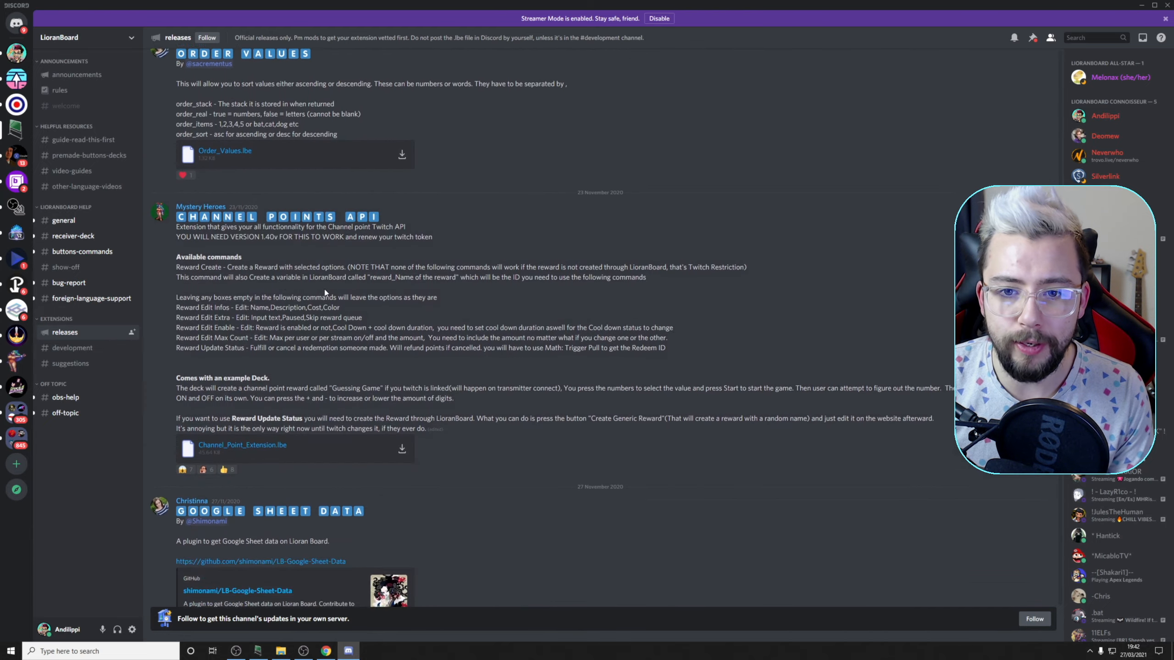
scroll(326, 293, down, 1)
drag(199, 208, 372, 385)
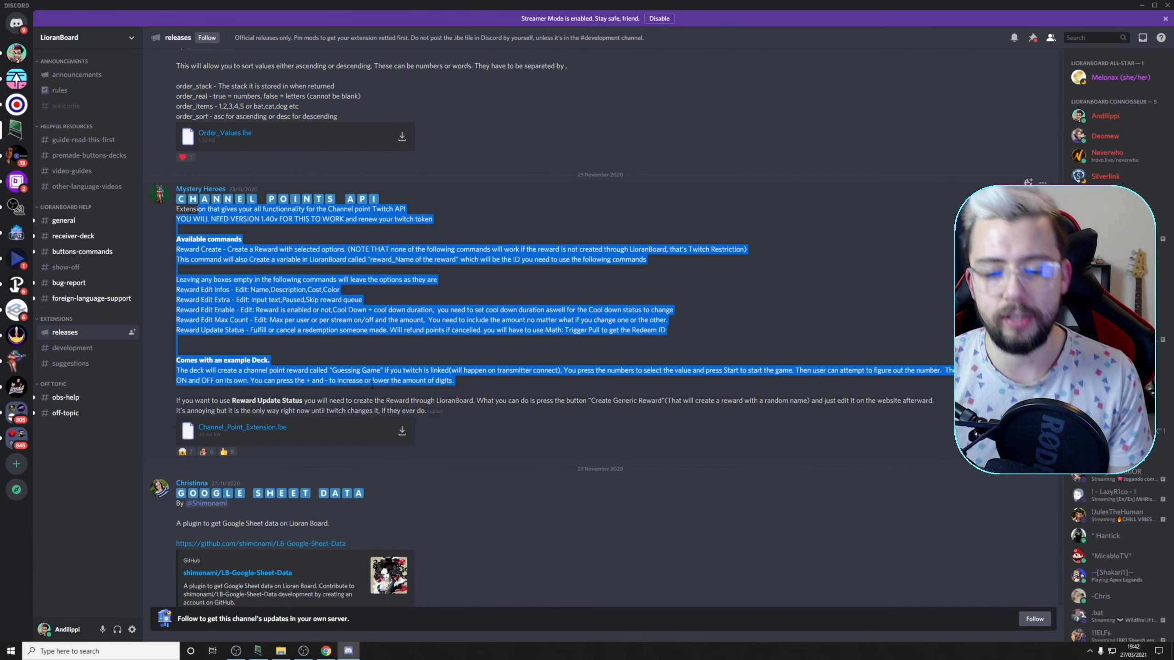
click(371, 384)
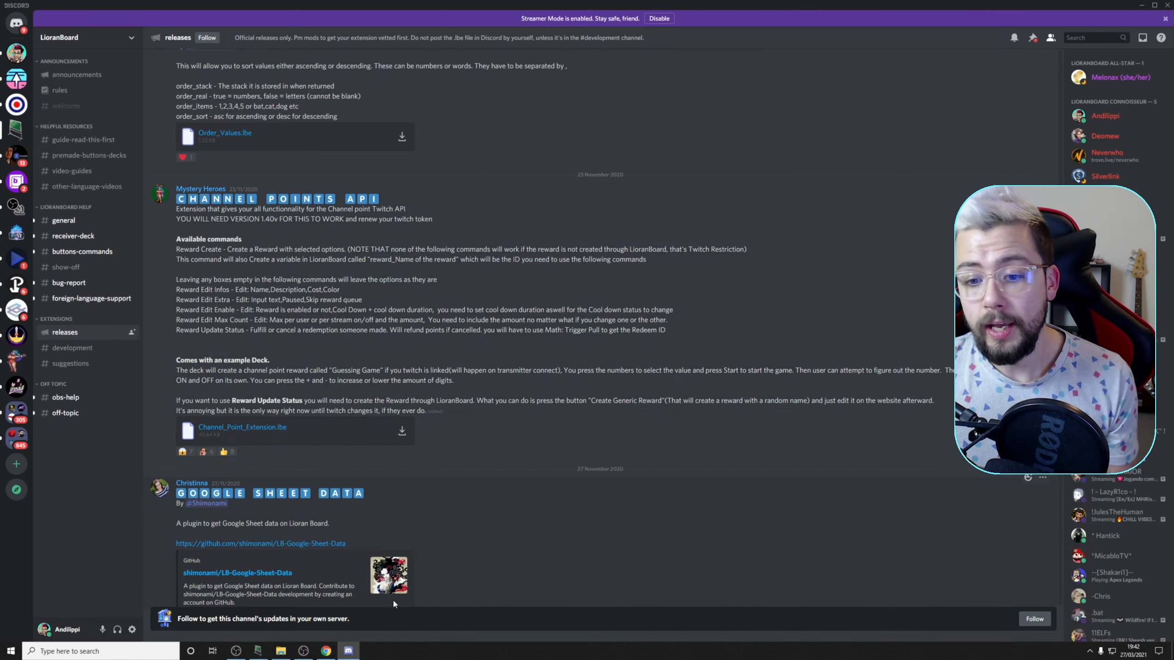
Switch to OBS and launch LioranBoard Receiver alongside it
click(309, 650)
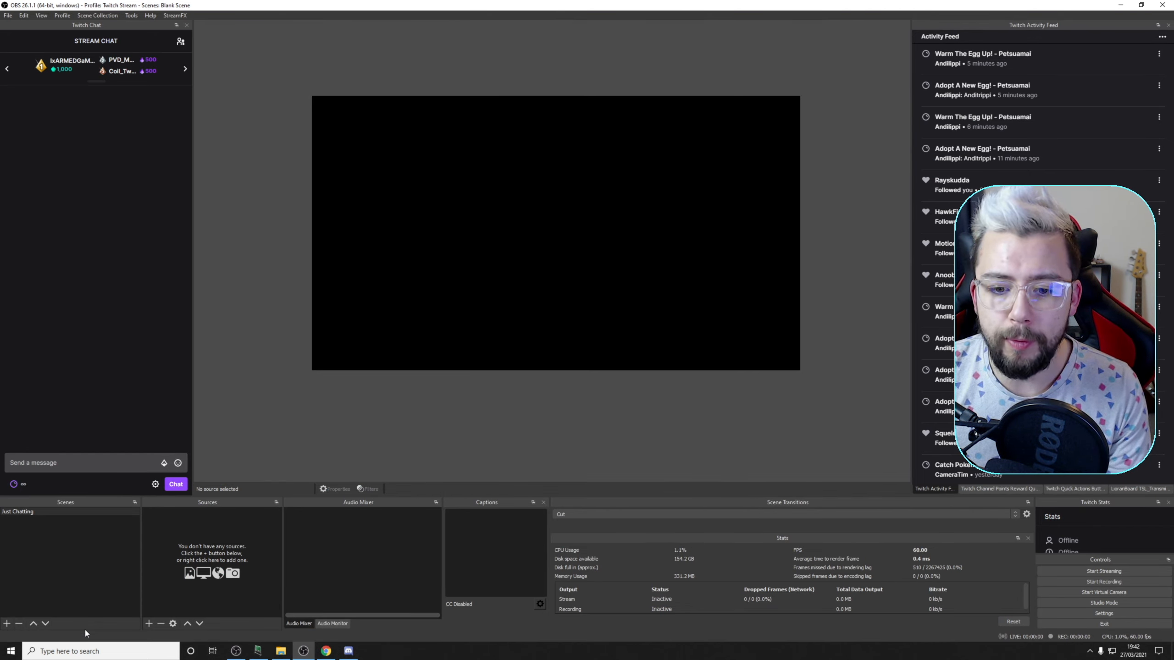
click(20, 651)
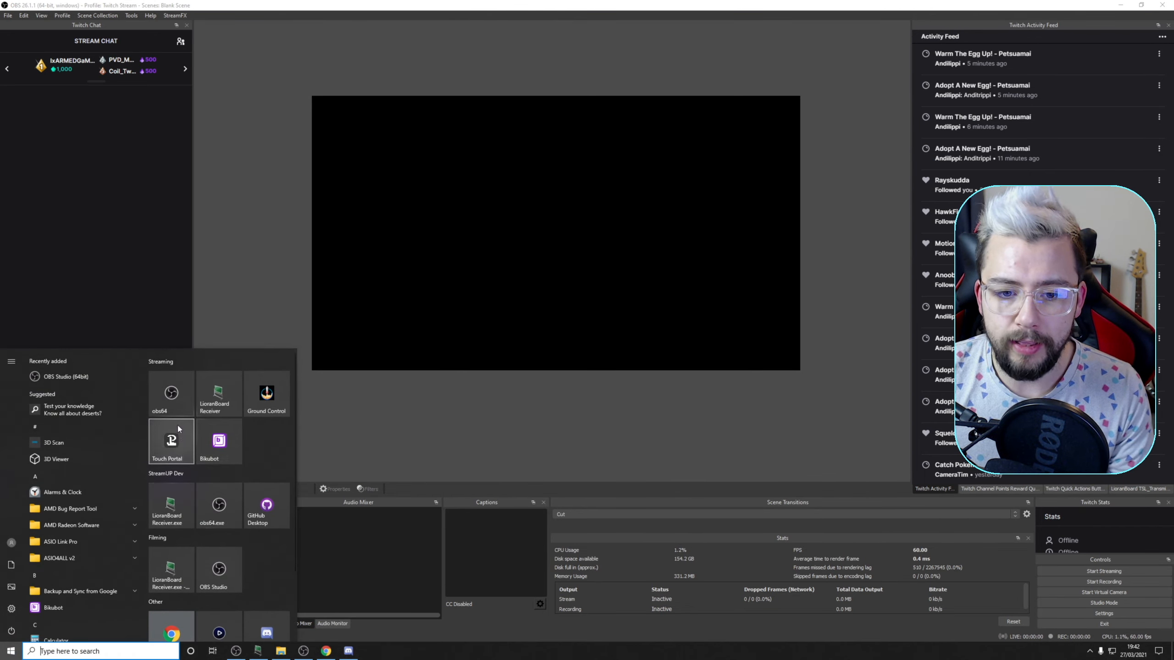
click(215, 392)
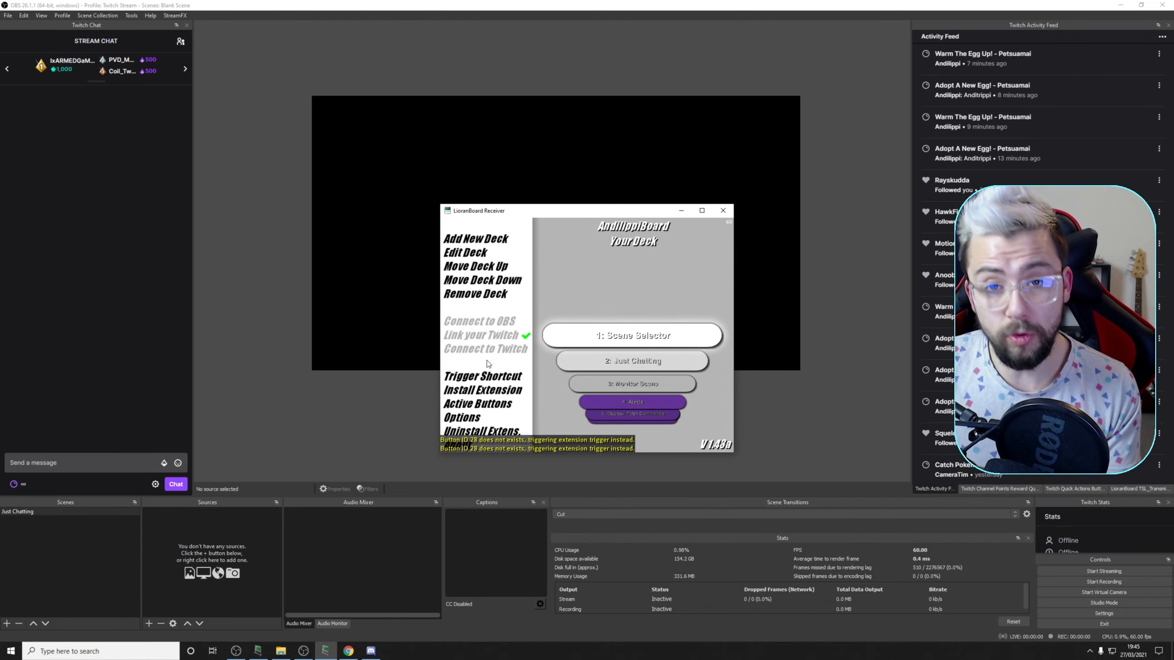
Extract Petsuamai by Andilippi.zip in the Downloads folder using File Explorer
click(281, 651)
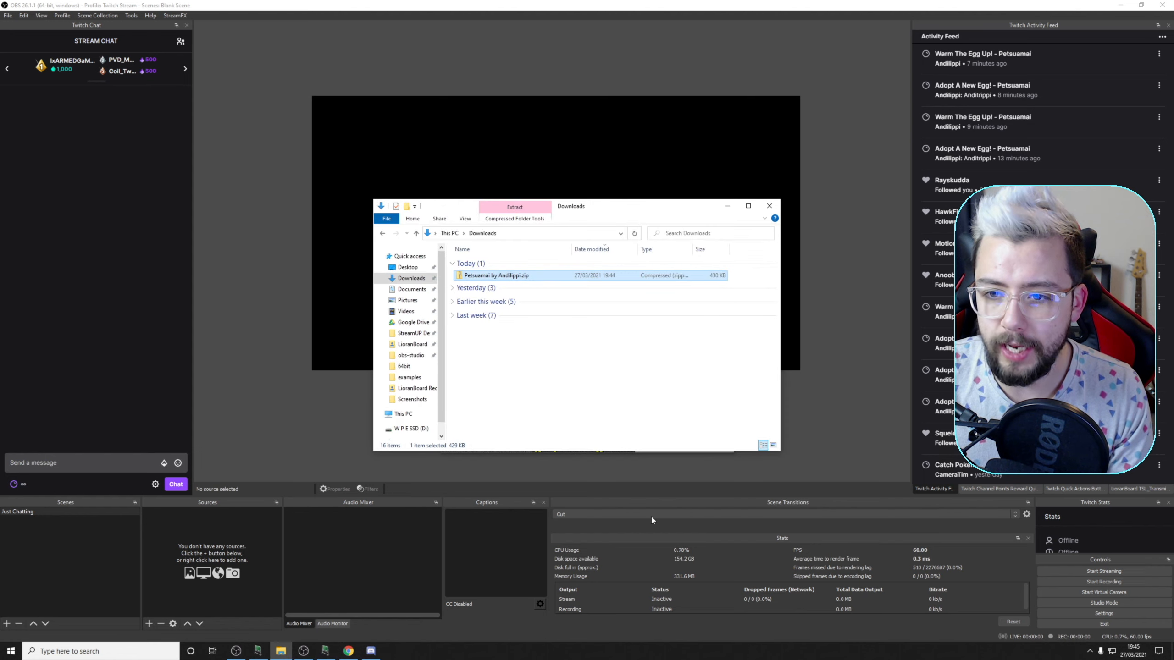
right_click(486, 276)
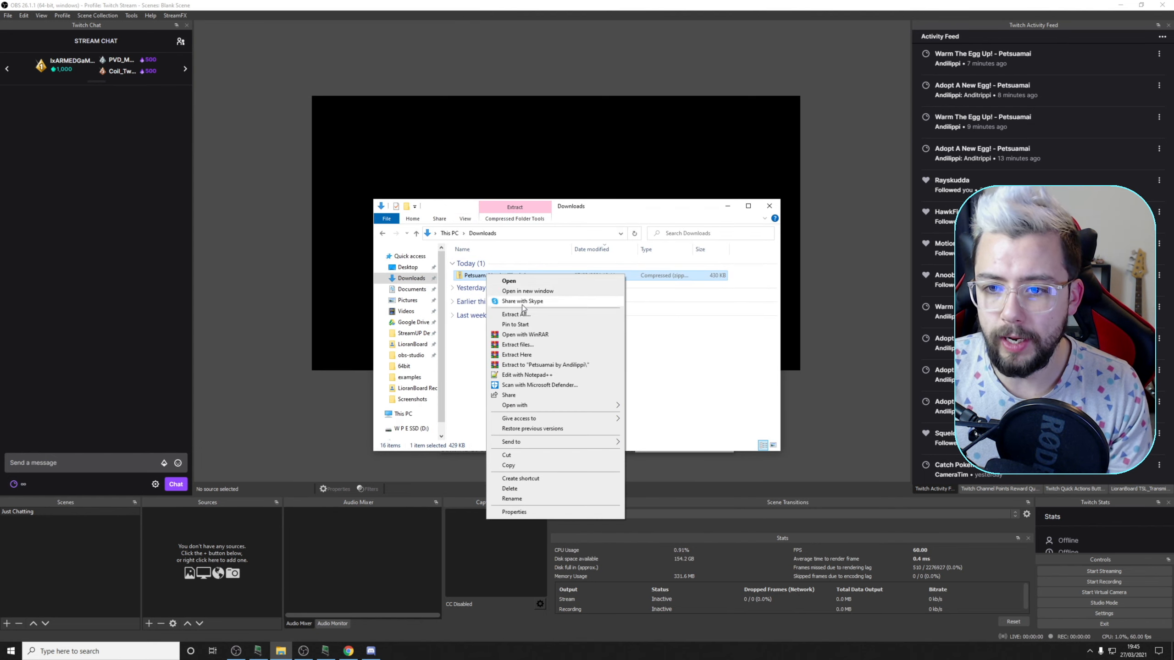
click(517, 321)
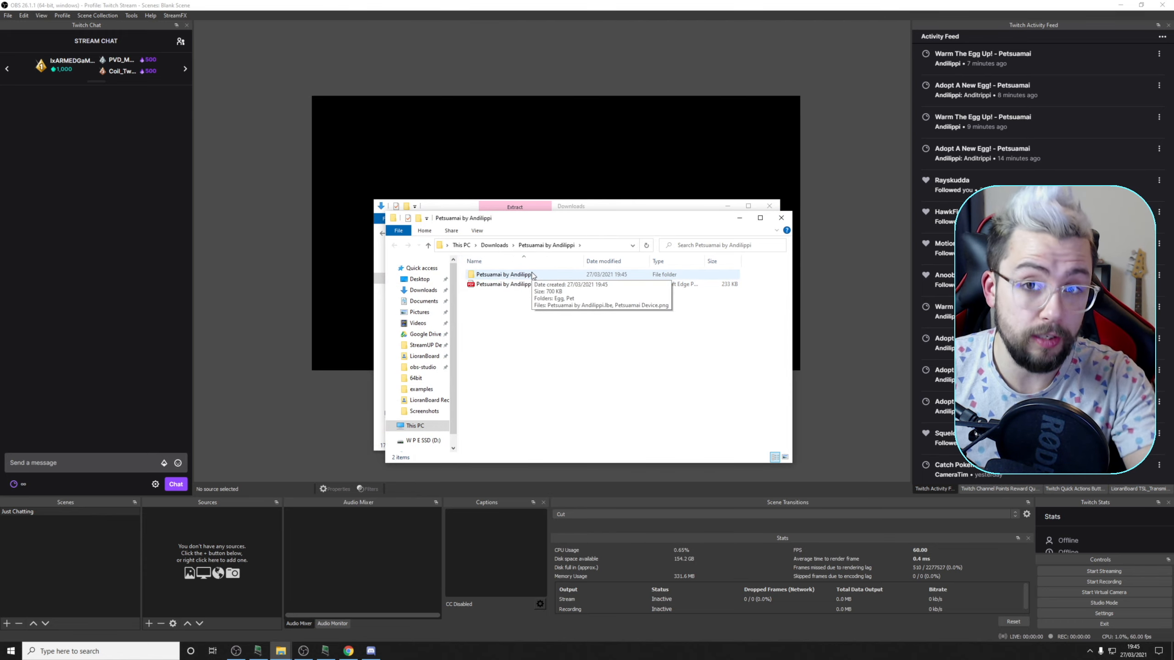
Cut the extracted Petsuamai by Andilippi subfolder and go to Documents\LioranBoard\LioranBoard Receiver(PC)\Ext
click(500, 276)
right_click(498, 274)
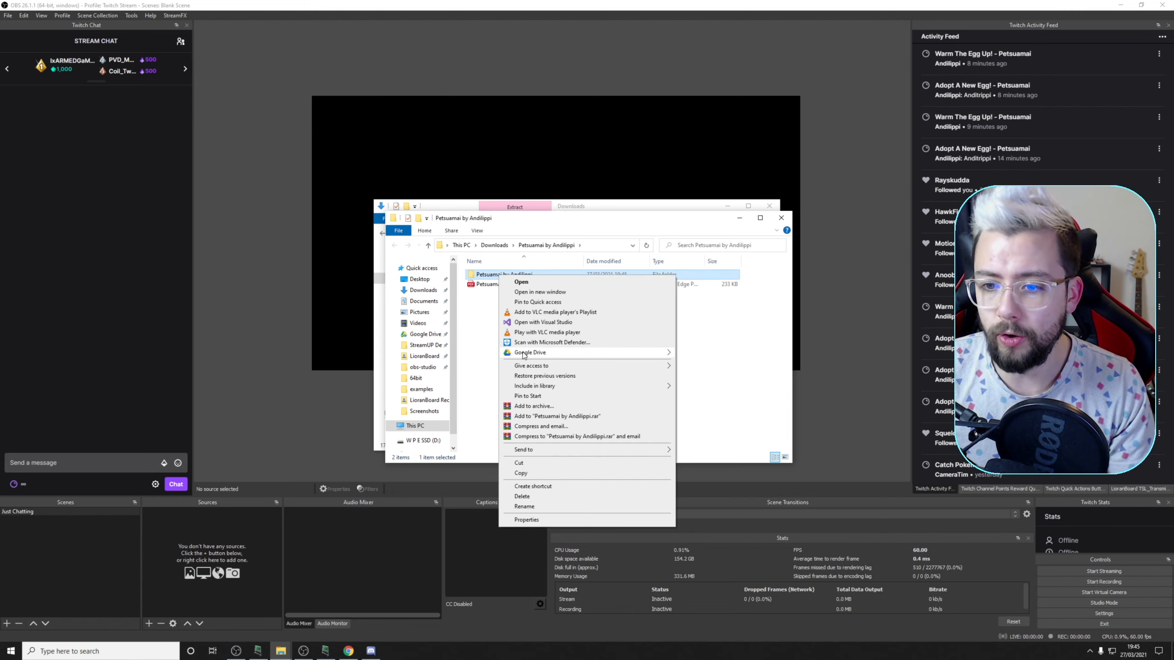
click(534, 462)
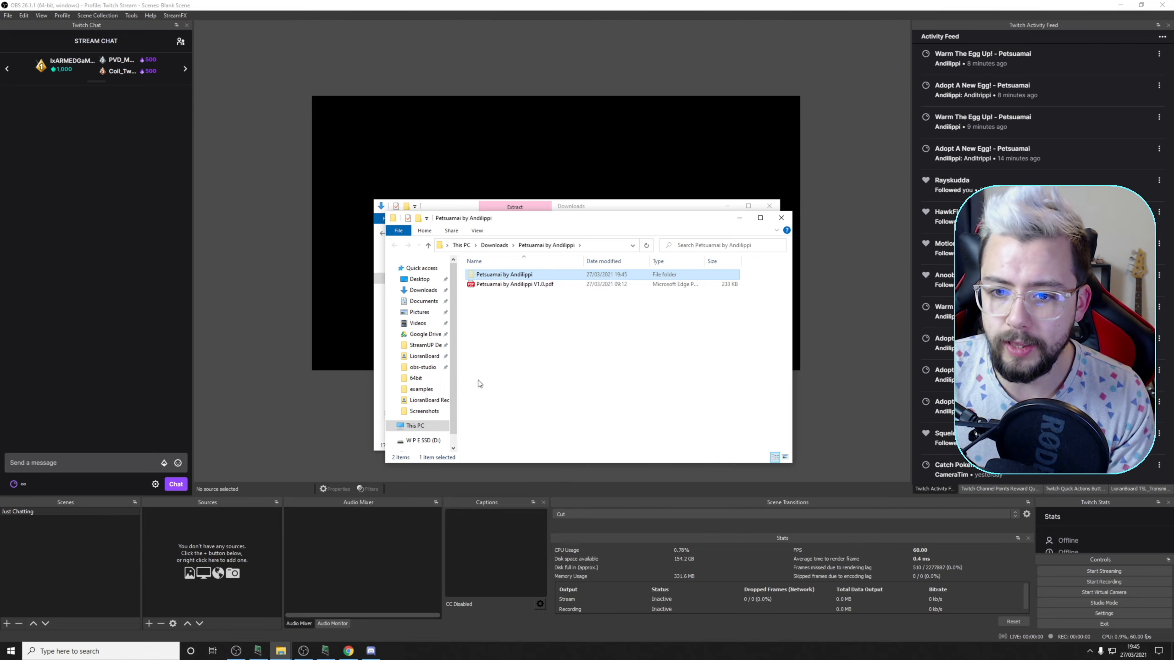
click(420, 299)
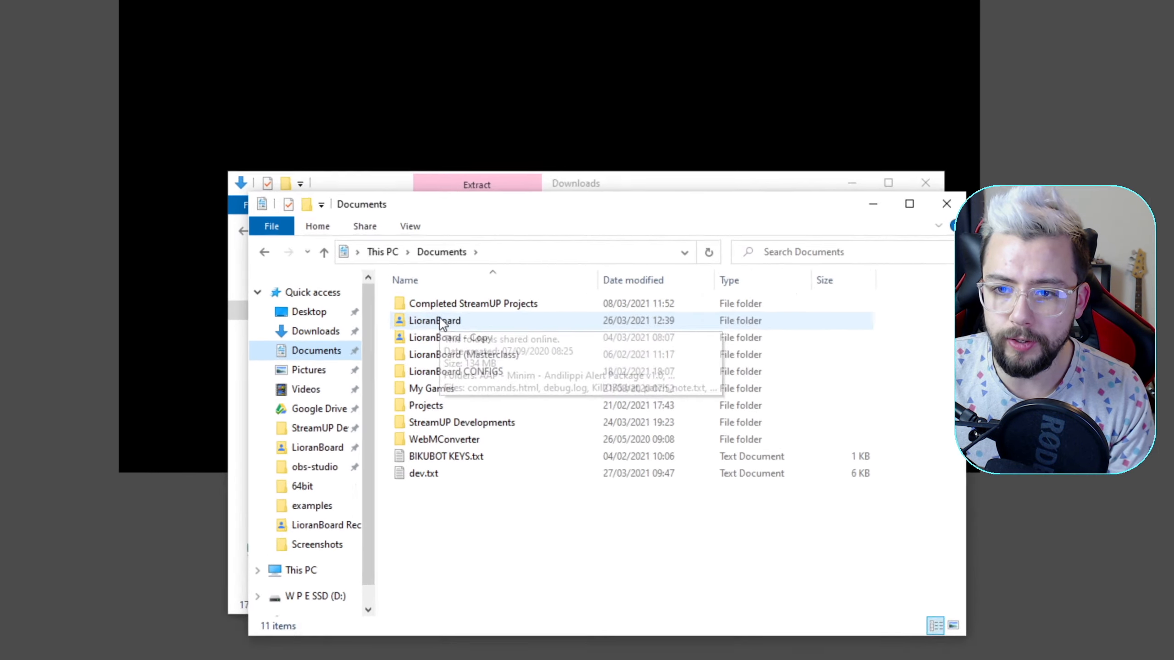
double_click(492, 284)
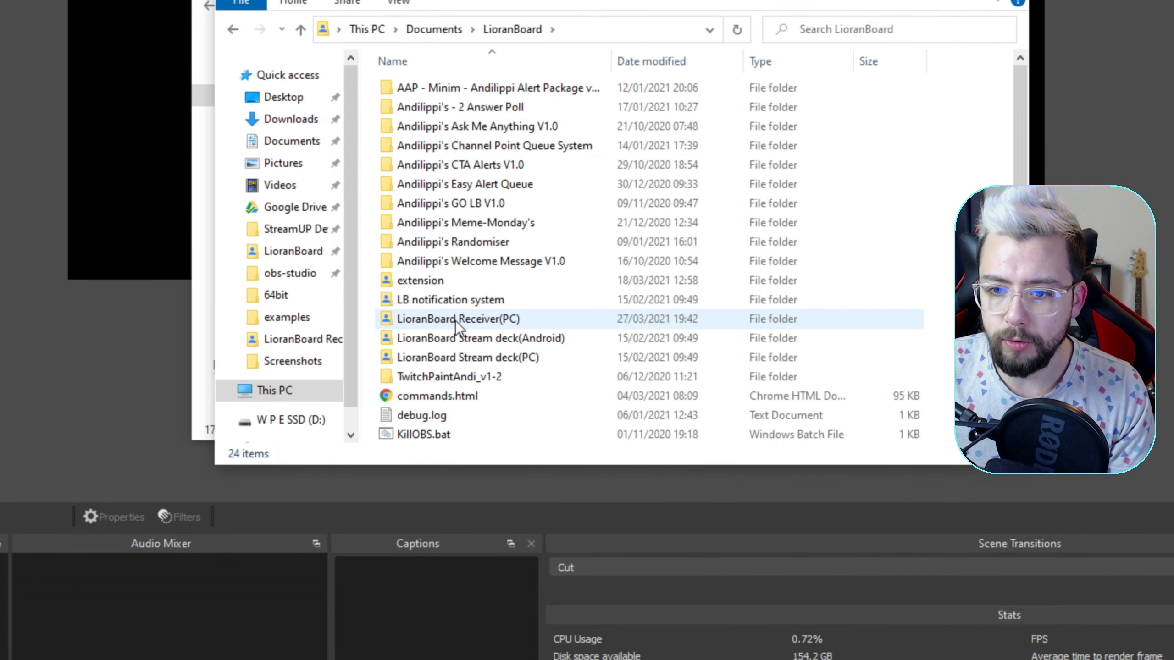
double_click(491, 324)
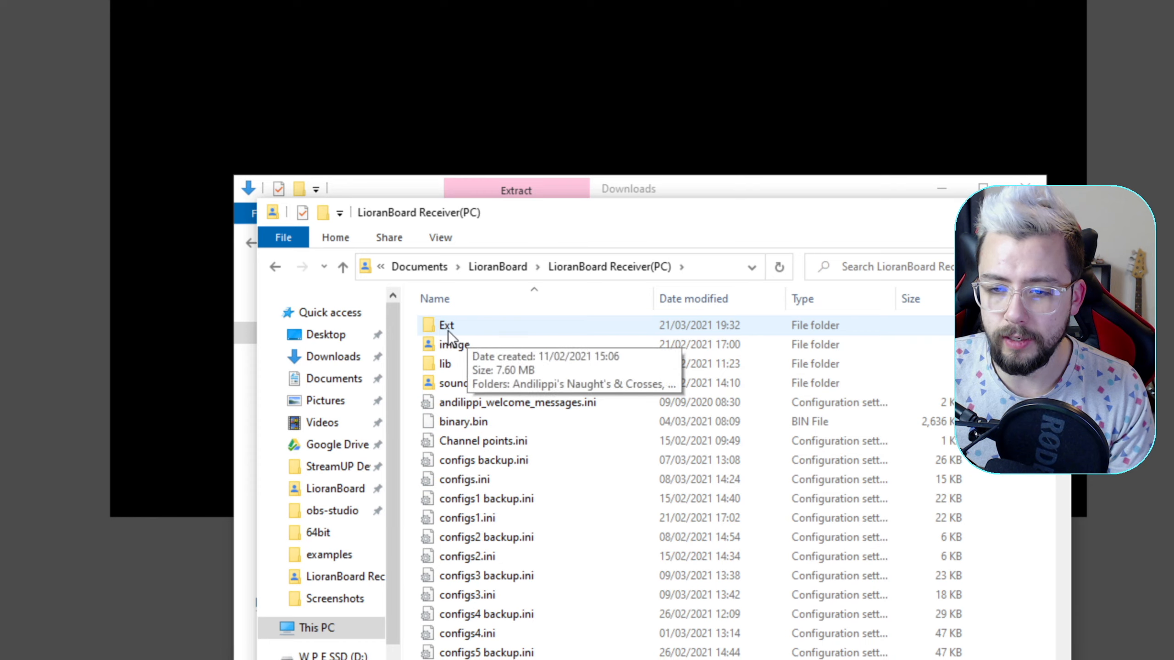
double_click(448, 329)
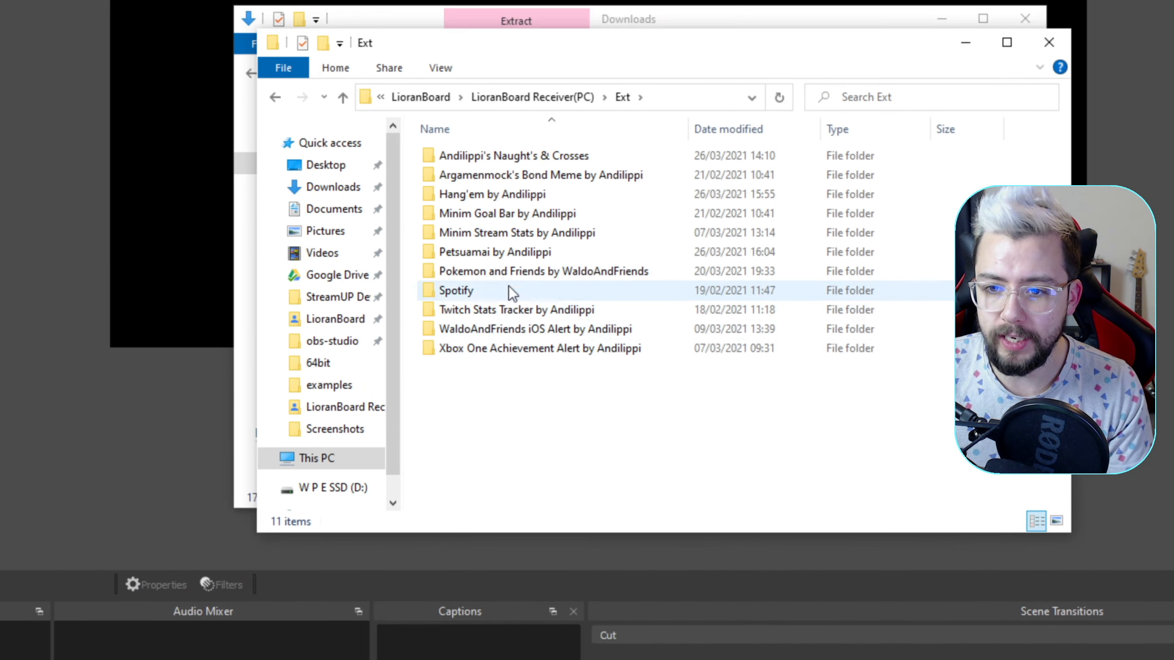
Delete the old Petsuamai by Andilippi folder from Ext, paste the cut one in its place and open it
click(495, 301)
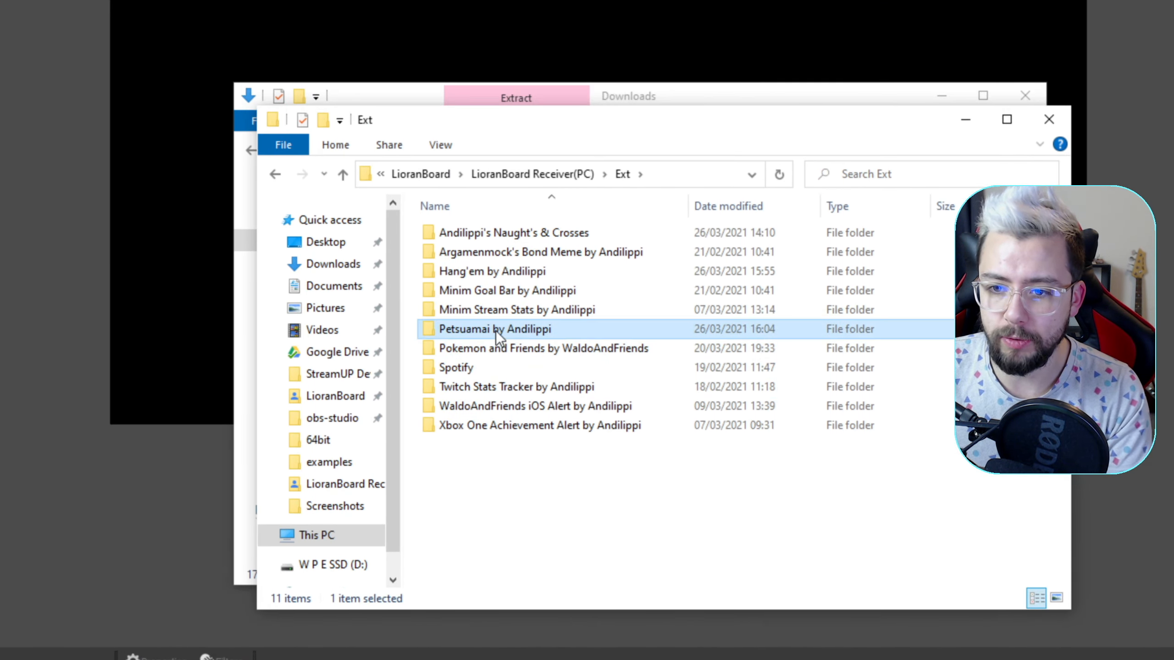
key(Delete)
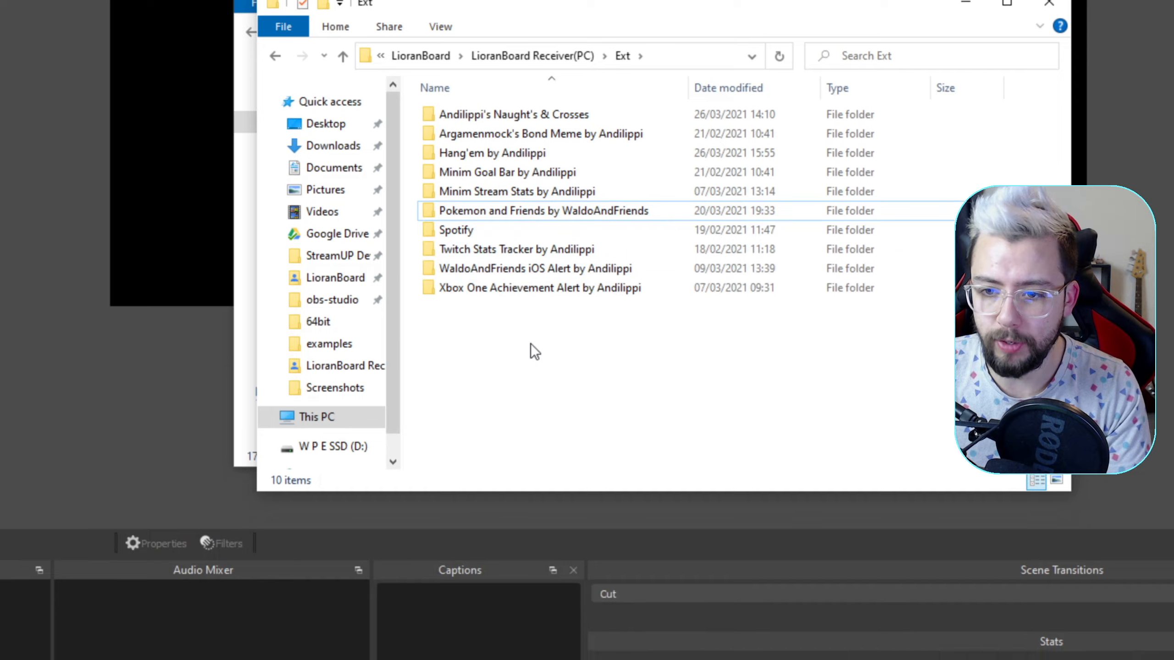
right_click(532, 346)
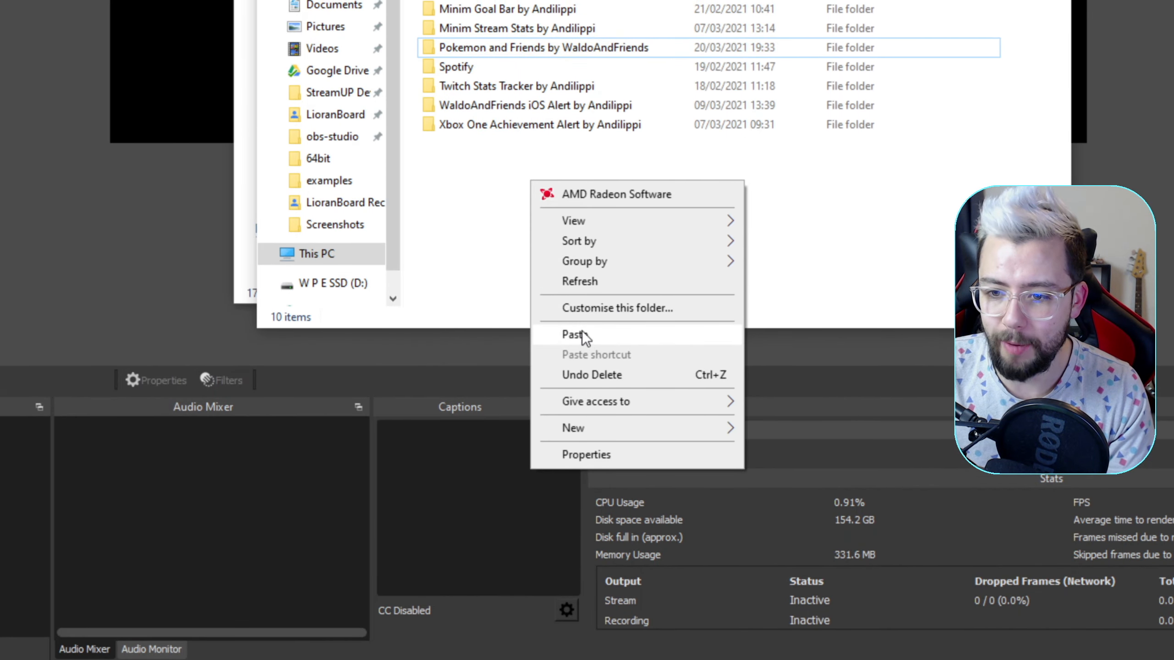
click(608, 540)
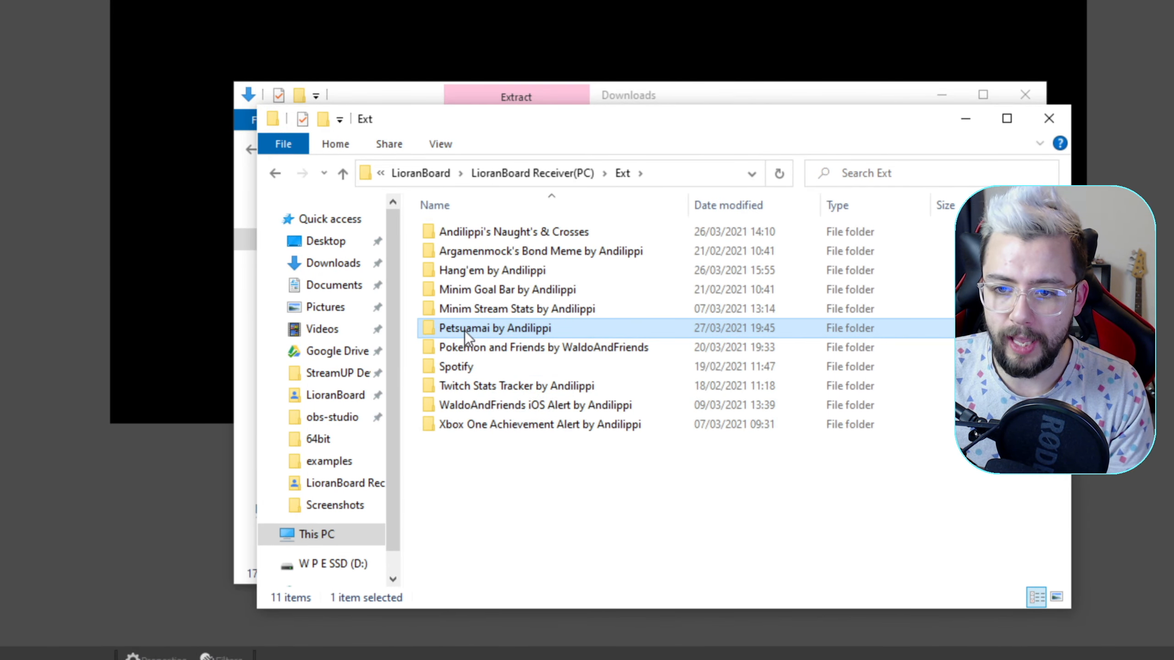
double_click(463, 329)
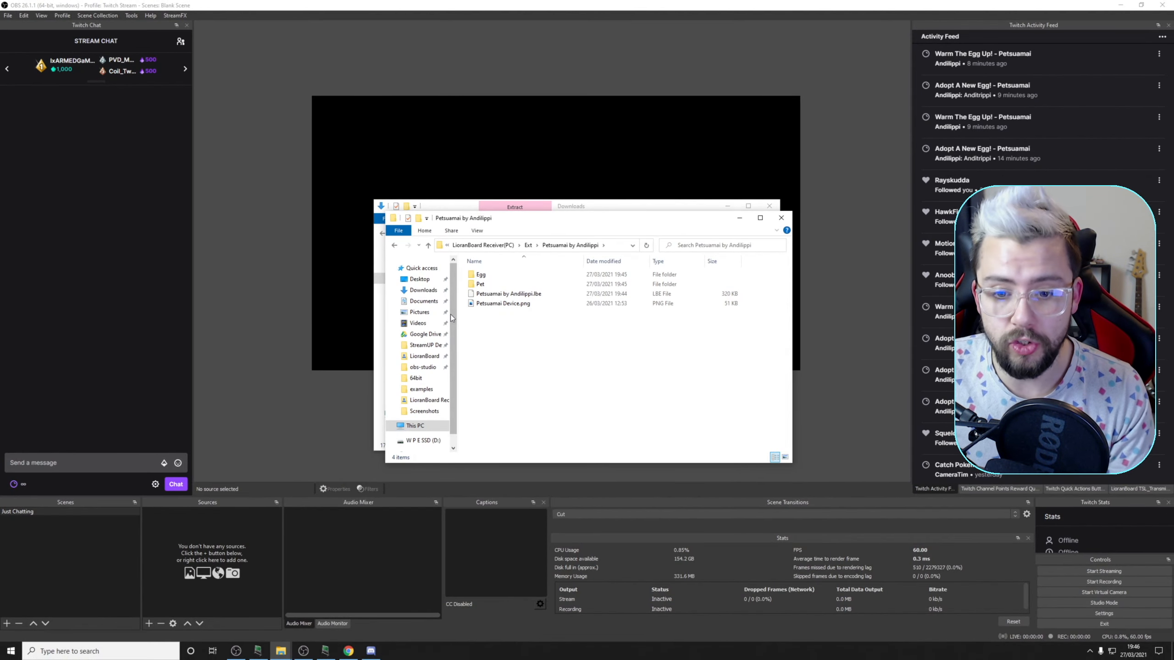
Start an extension install in LioranBoard Receiver with Petsuamai by Andilippi.lbe from the receiver's Ext\Petsuamai by Andilippi folder
click(326, 651)
click(532, 388)
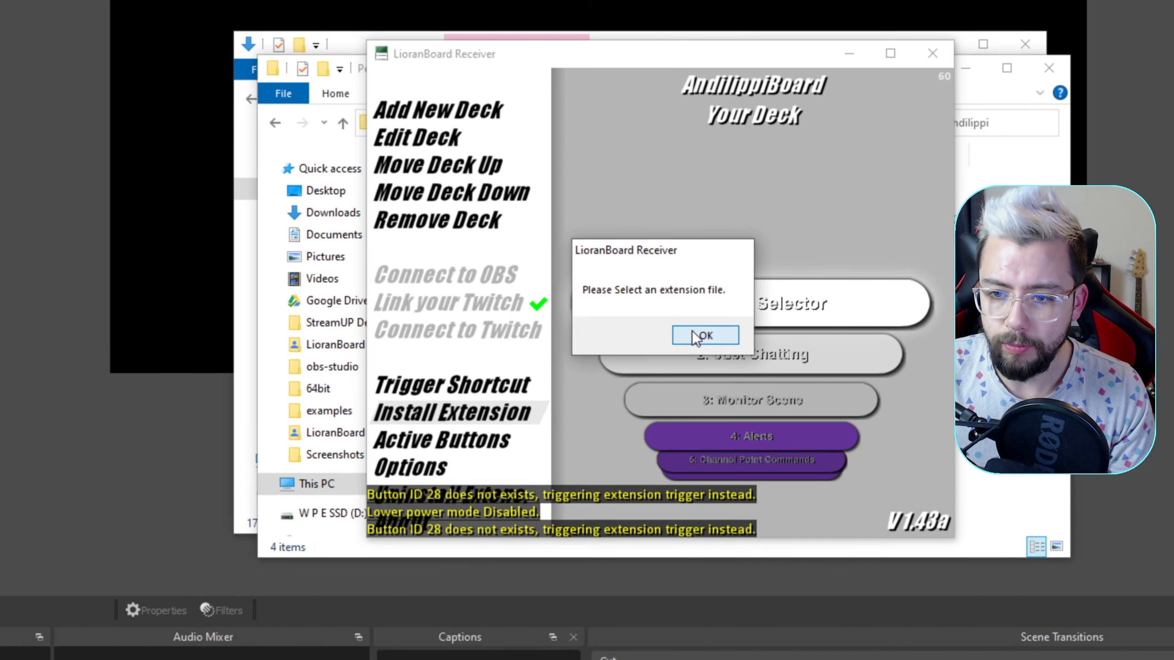
click(692, 331)
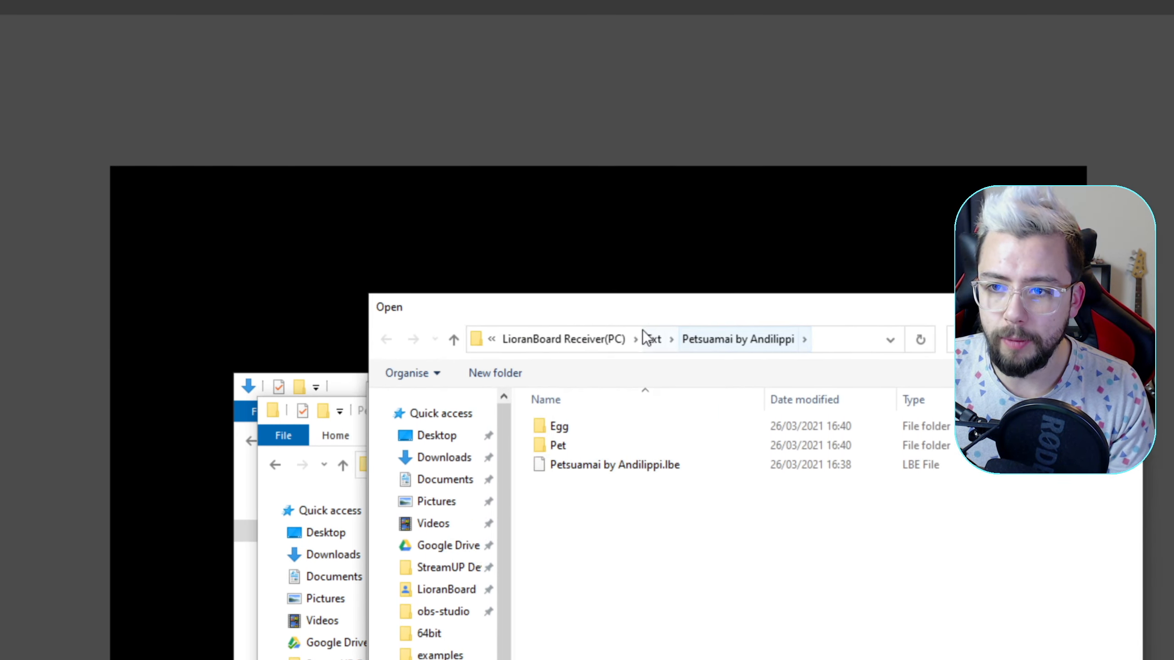
click(545, 342)
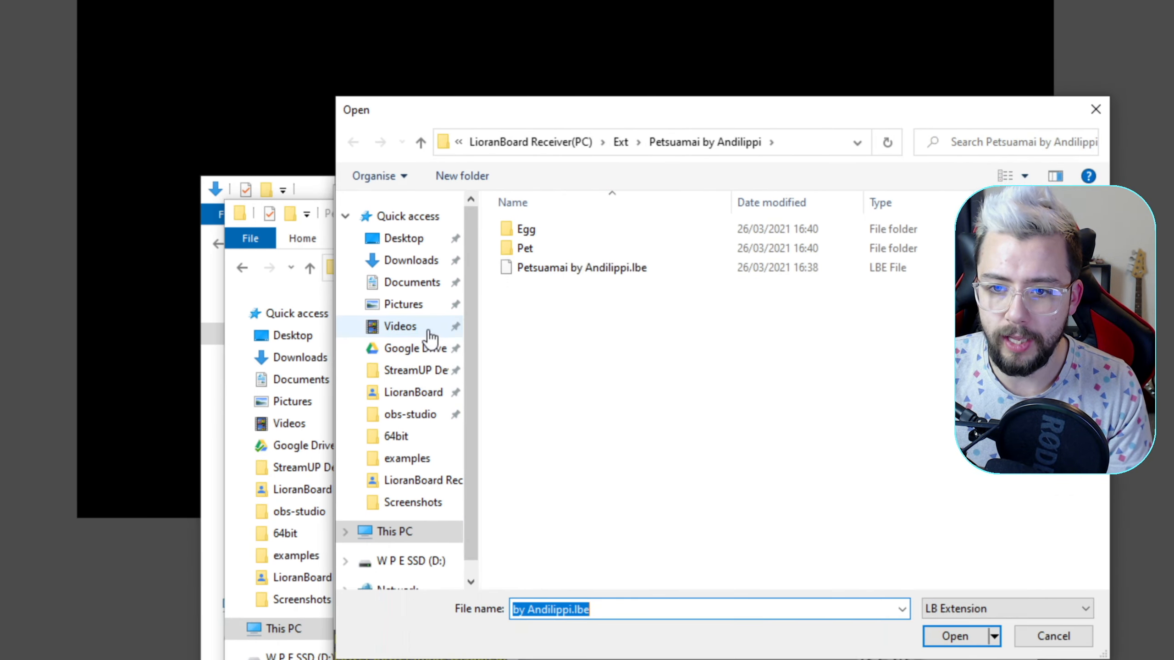
click(407, 359)
double_click(593, 331)
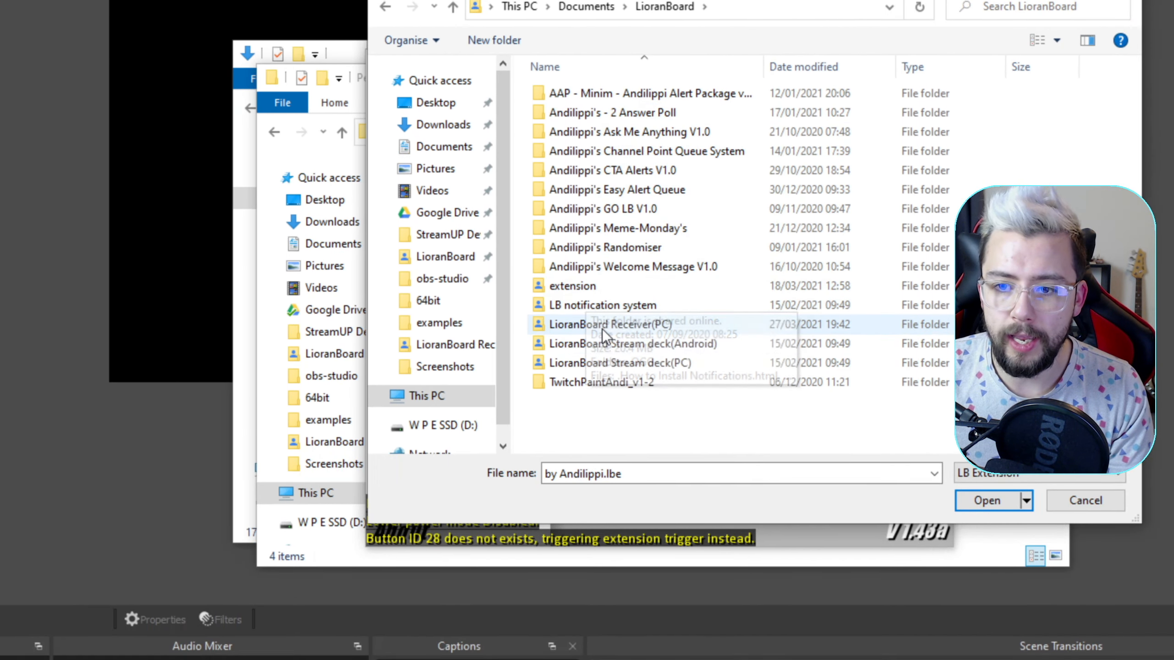
click(602, 331)
double_click(601, 330)
double_click(555, 99)
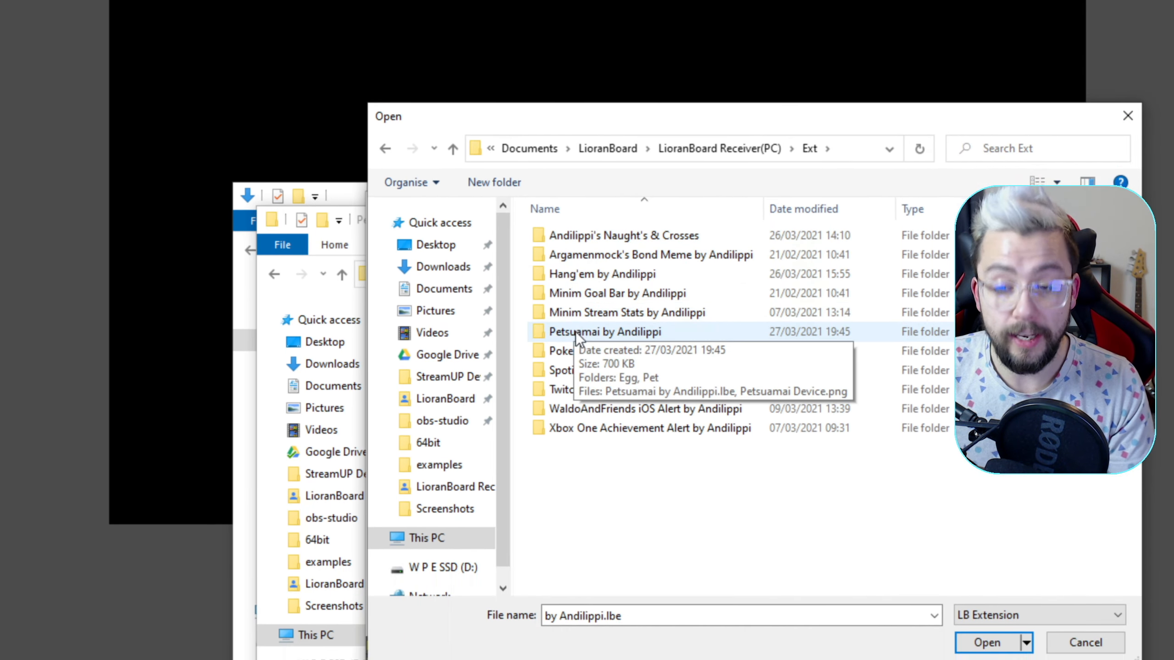
click(571, 344)
double_click(571, 330)
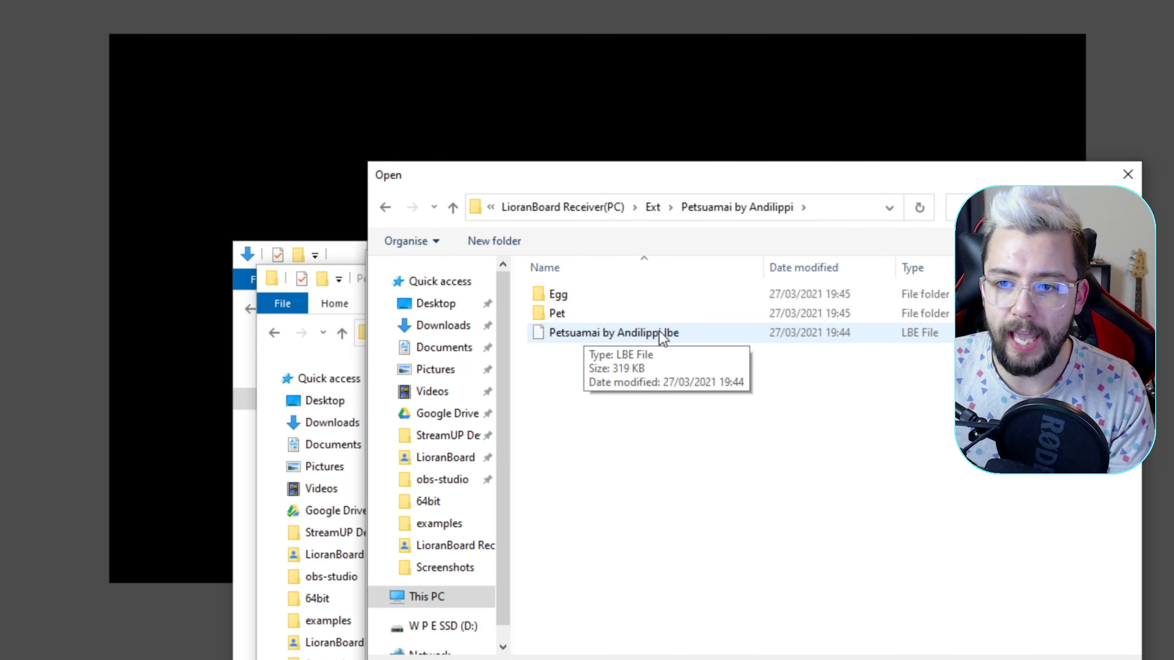
double_click(583, 332)
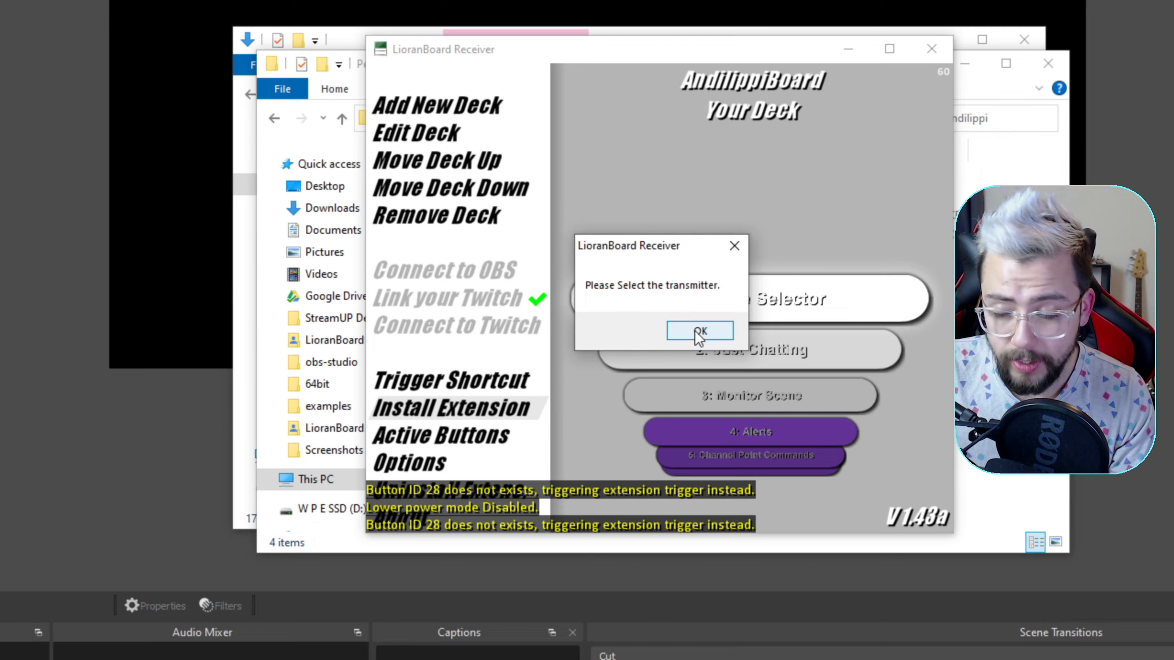
Choose tsl_transmitter.html in the LioranBoard folder as the transmitter and finish the extension installation
click(698, 331)
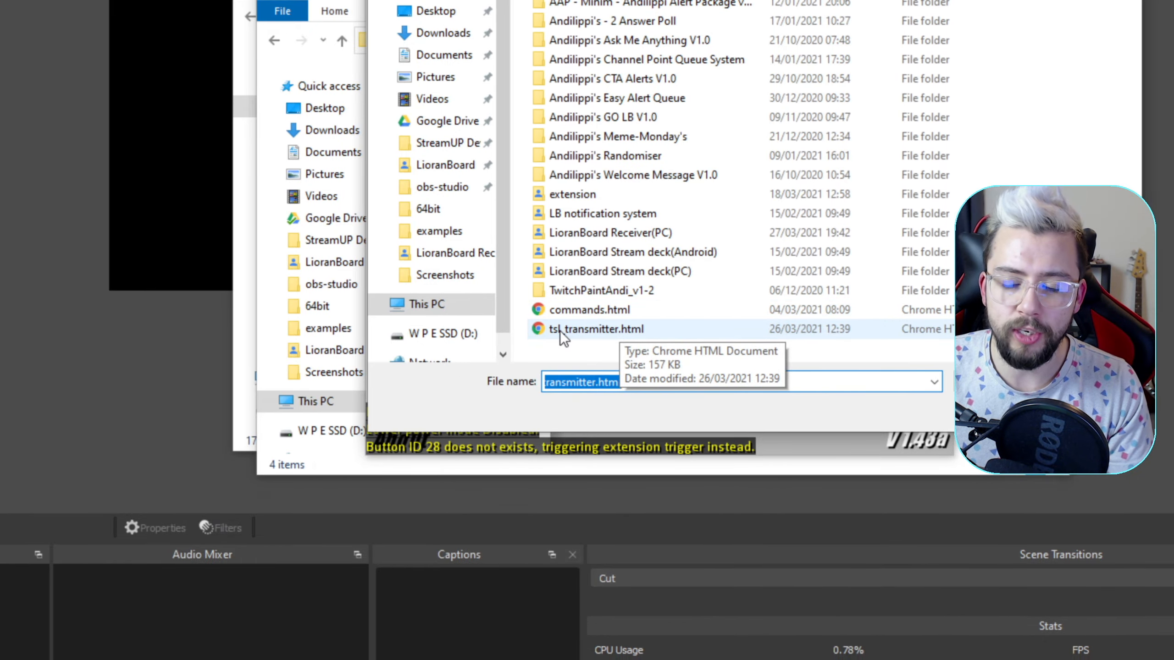
click(559, 330)
double_click(585, 330)
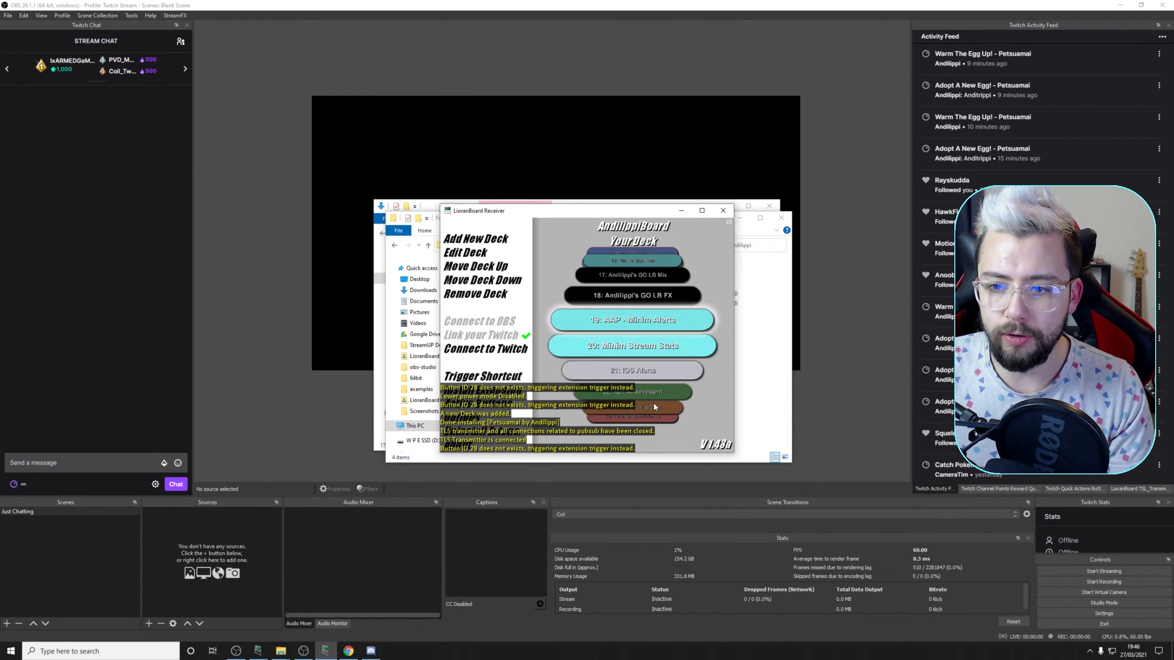
scroll(653, 407, down, 7)
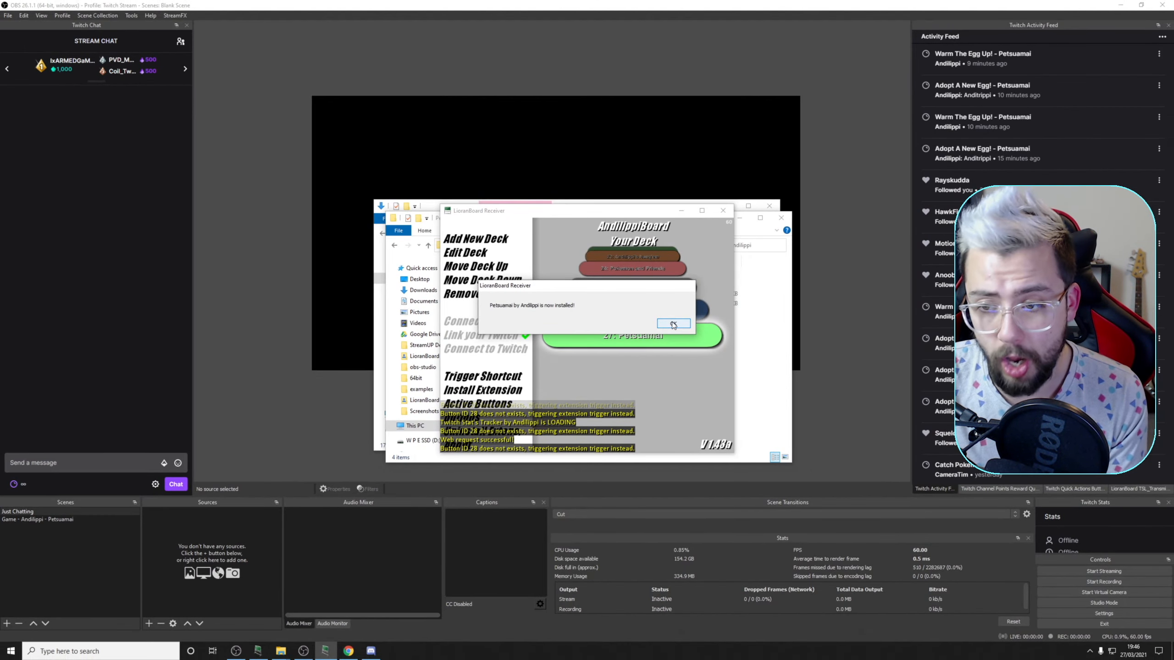
click(673, 323)
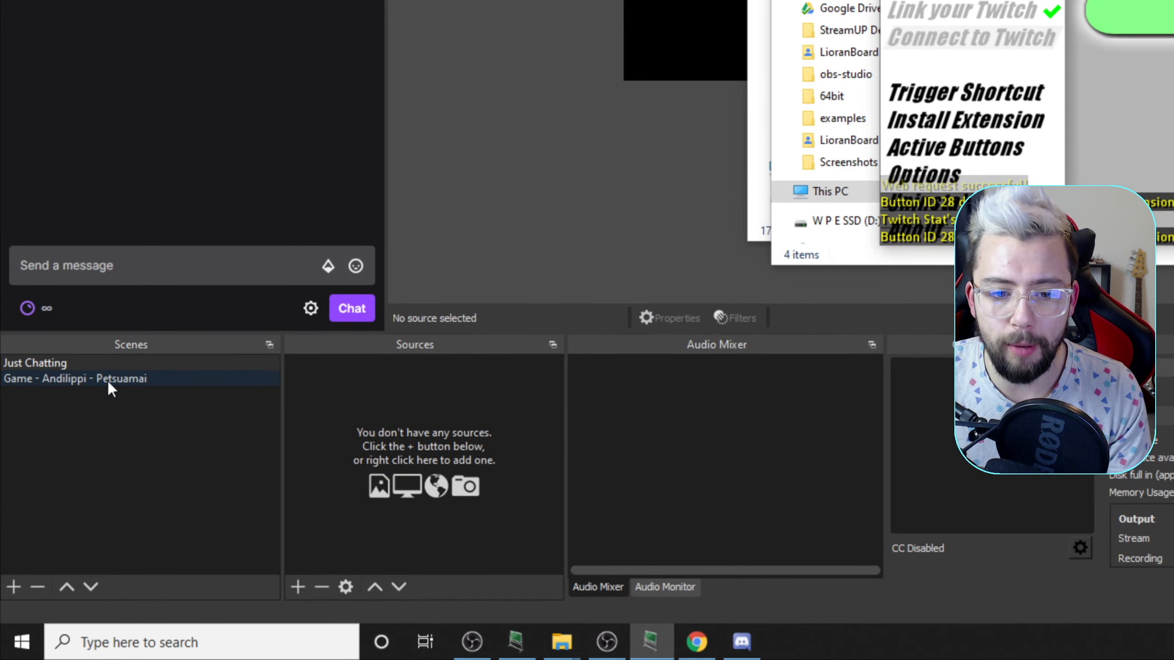
Show the Game - Andilippi - Petsuamai scene in OBS, and open the Petsuamai deck for editing in LioranBoard Receiver
click(108, 382)
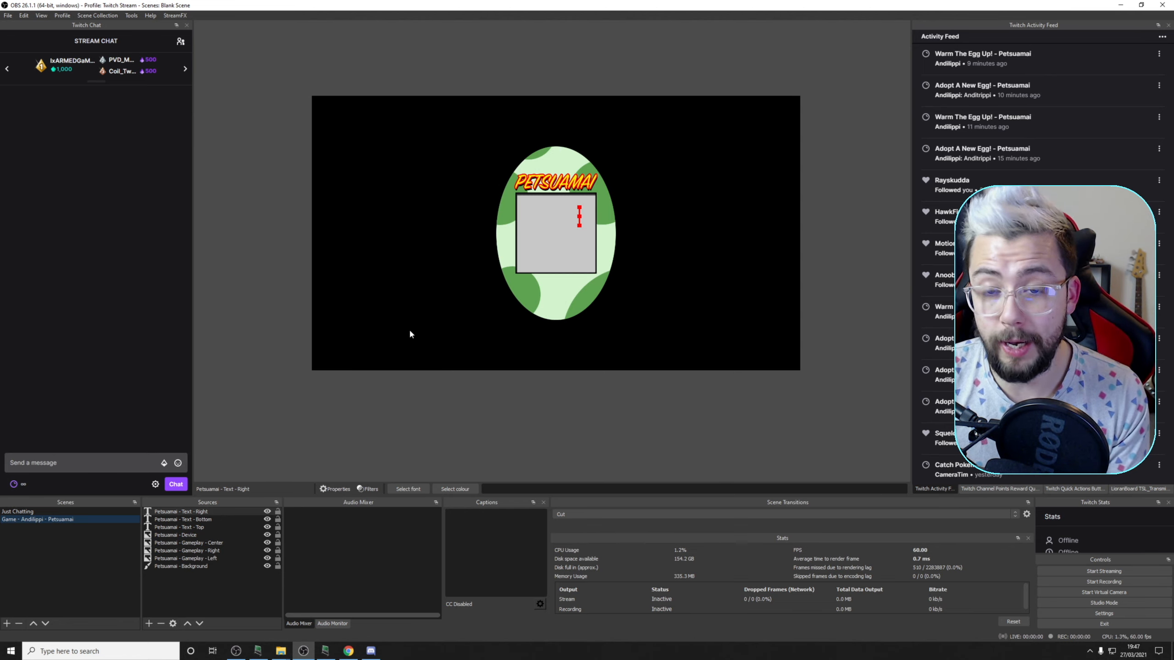
click(325, 651)
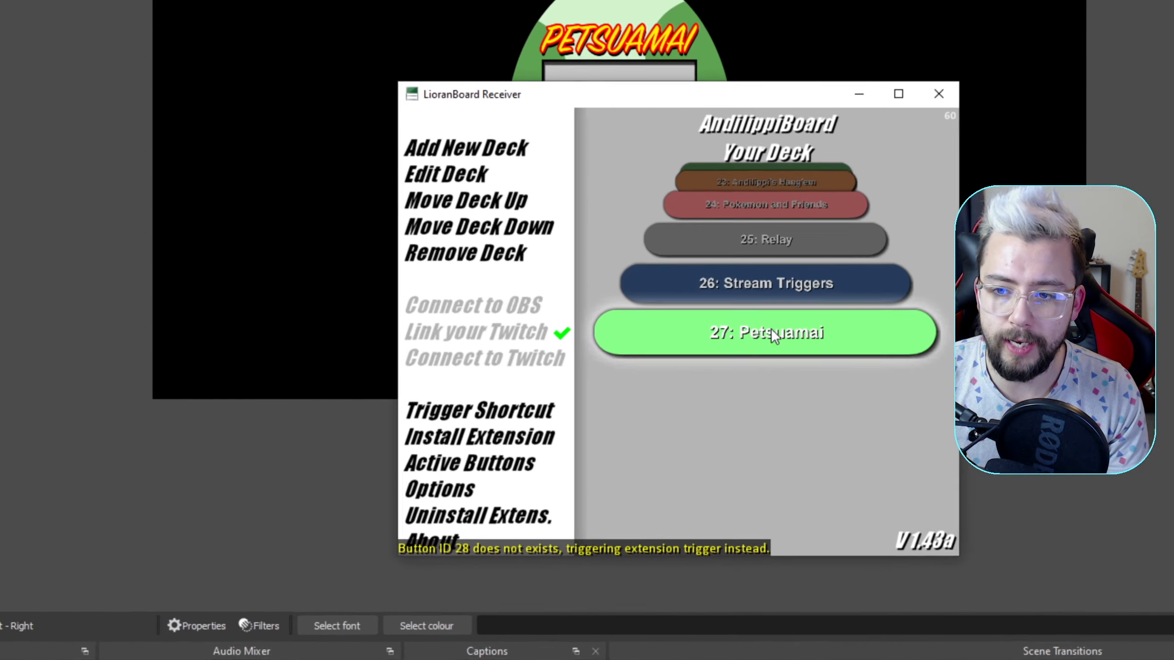
click(632, 334)
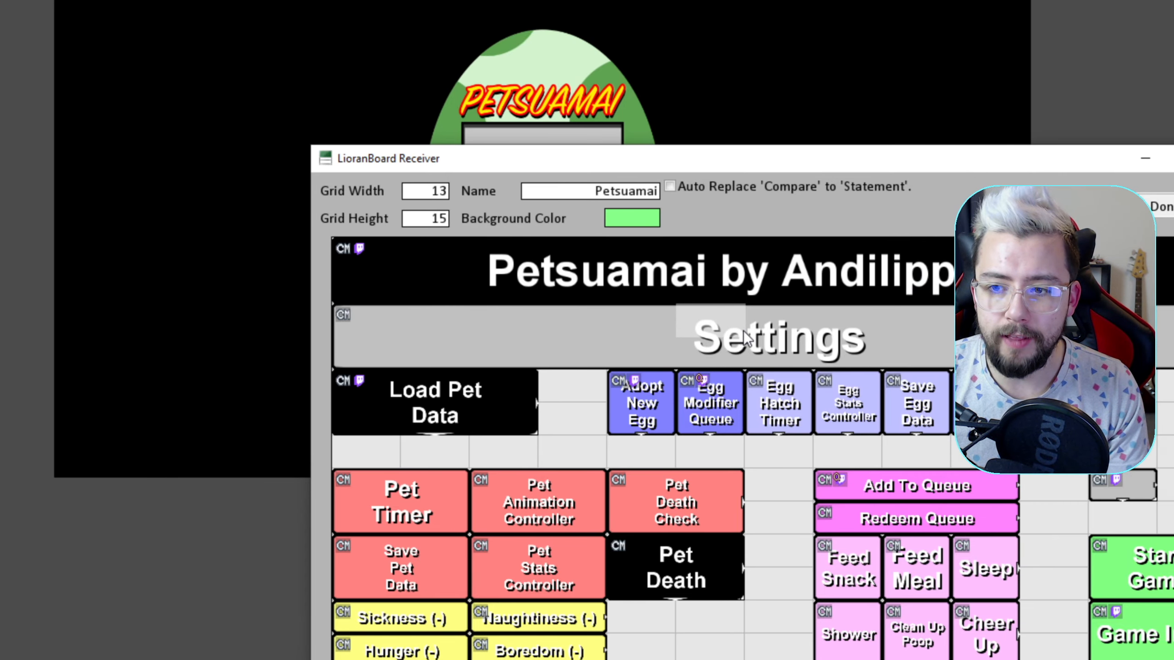
Review the time-check and difficulty variables in the Settings button's commands, and finish editing the Petsuamai deck
right_click(742, 330)
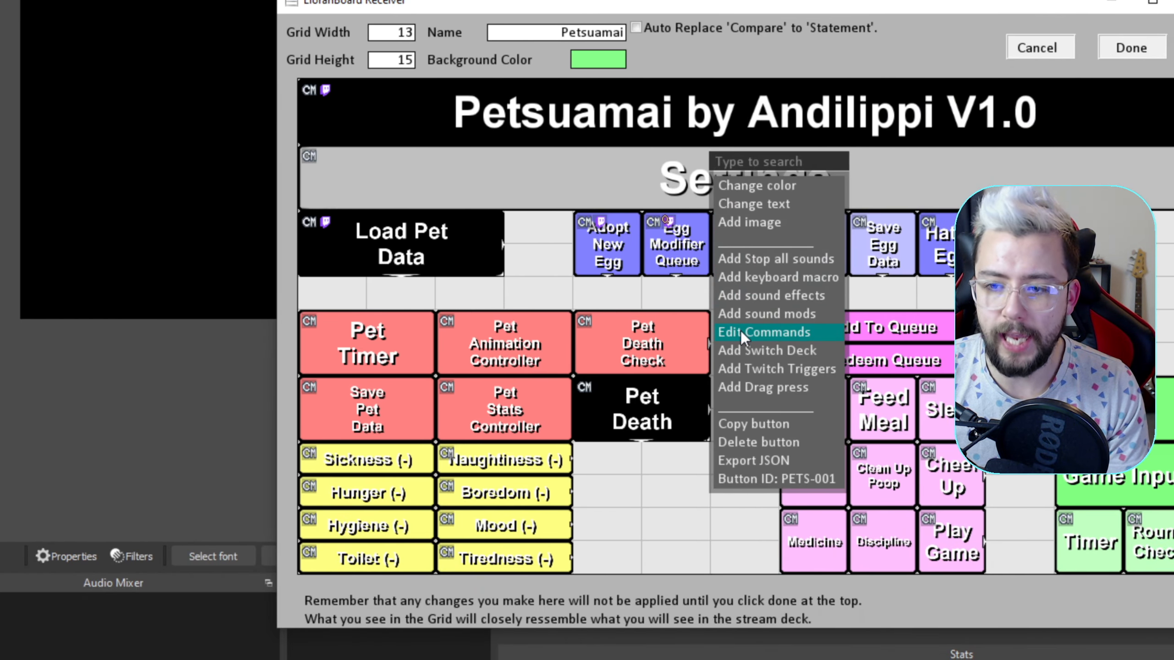
click(741, 330)
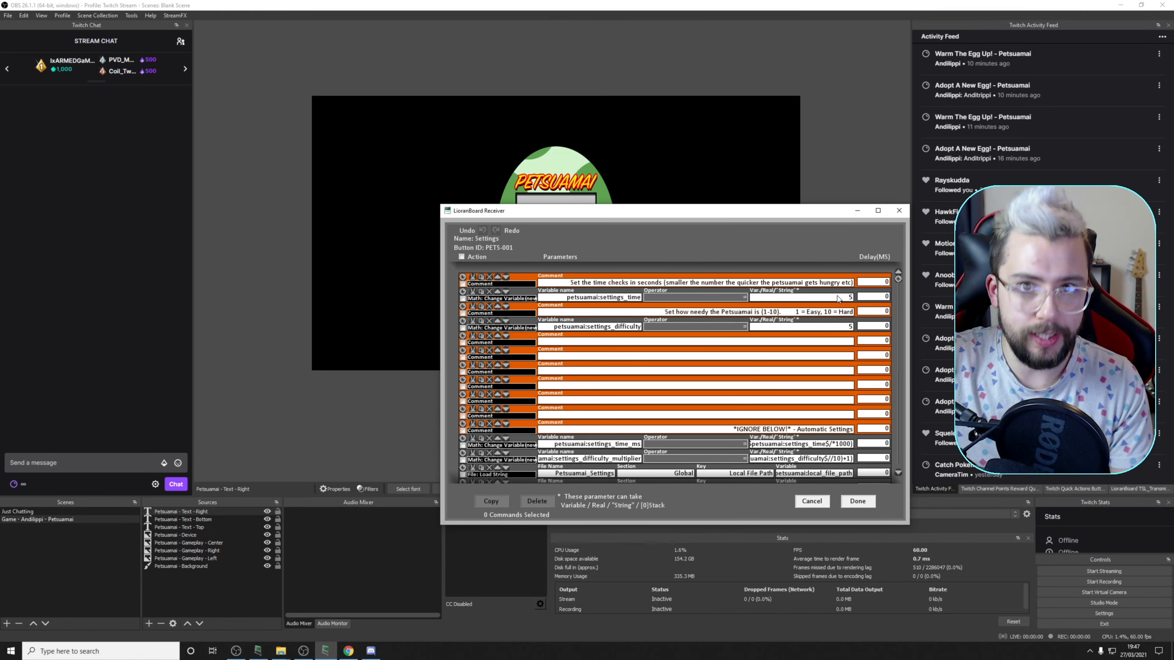
drag(665, 313, 720, 316)
click(745, 311)
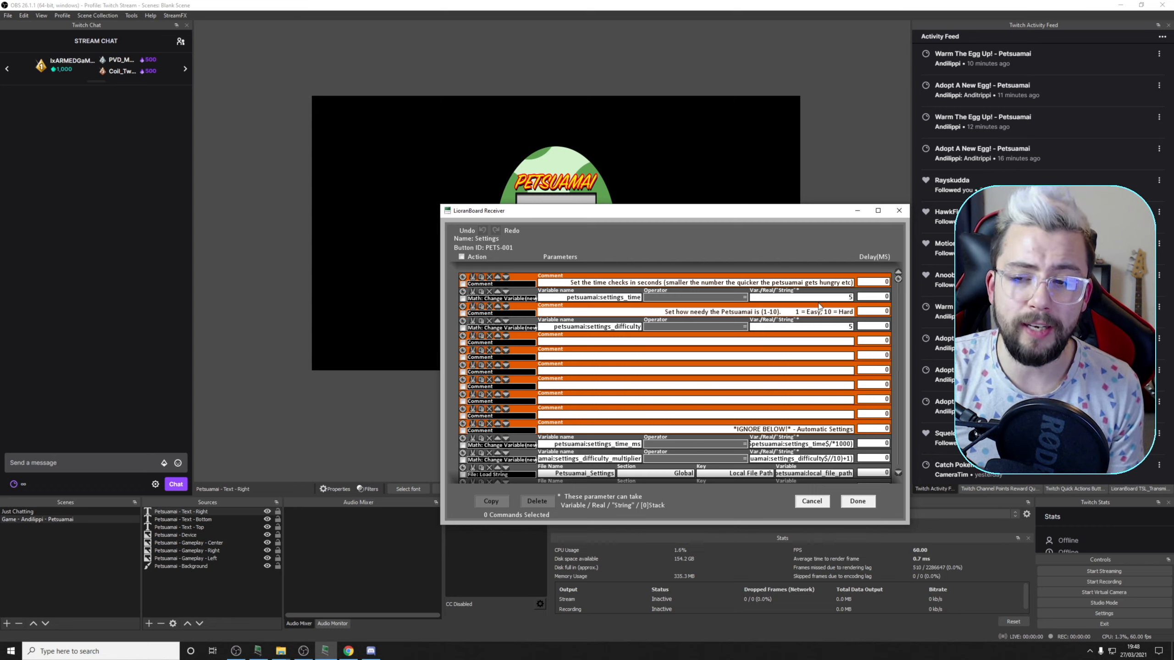
mouse_move(818, 306)
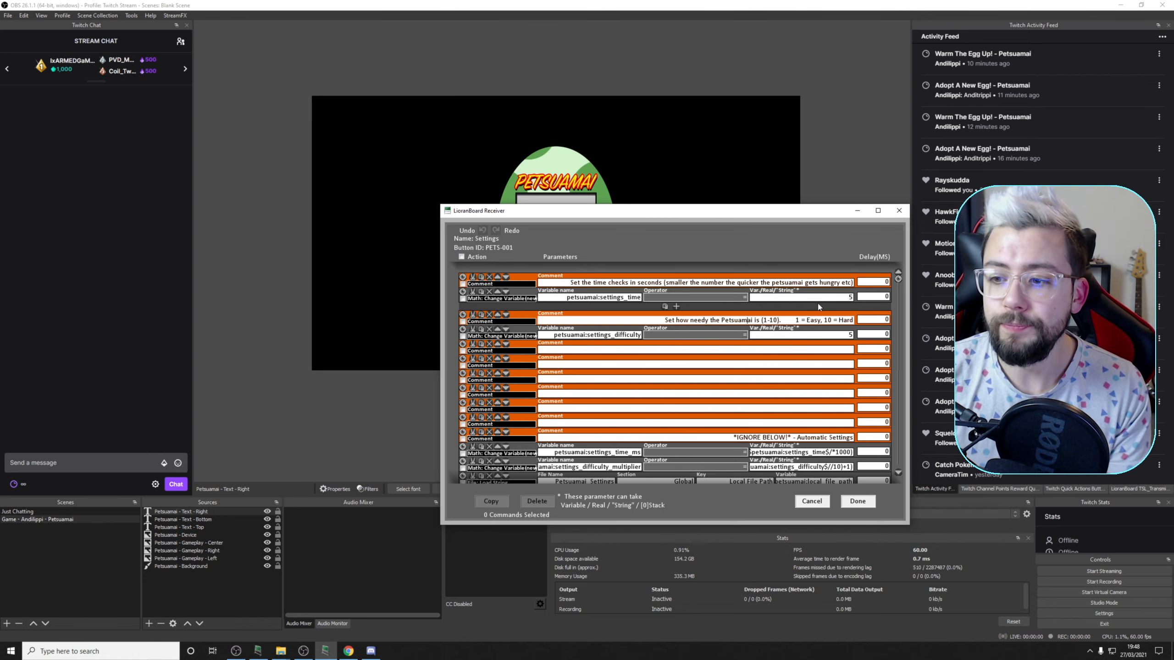
click(855, 504)
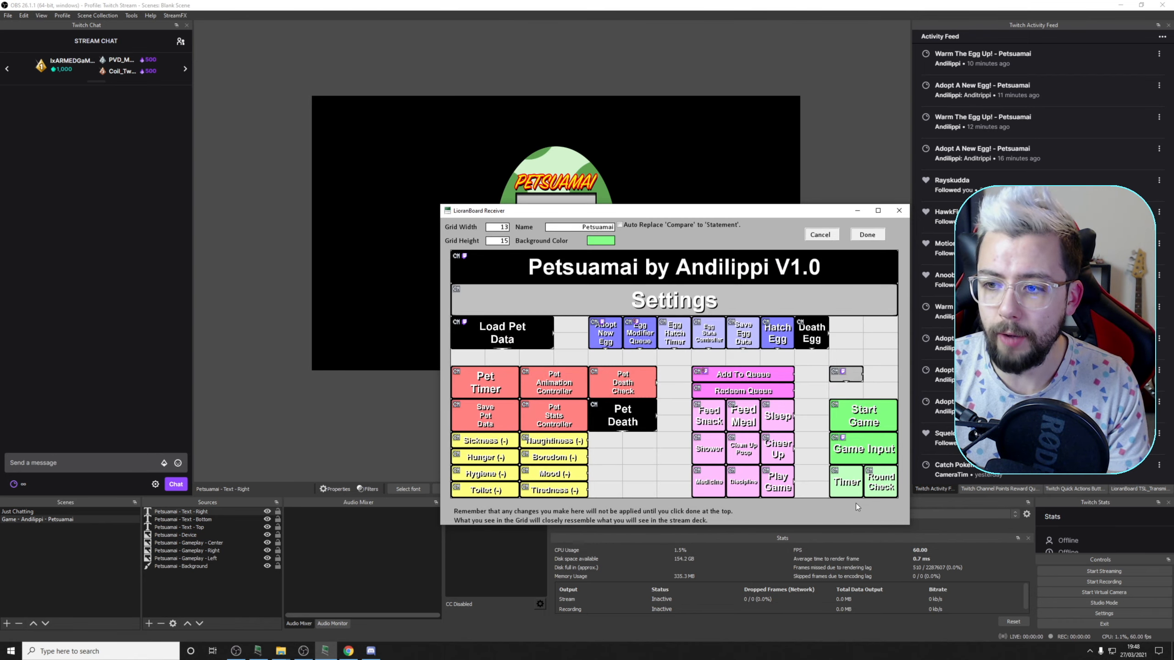
click(875, 232)
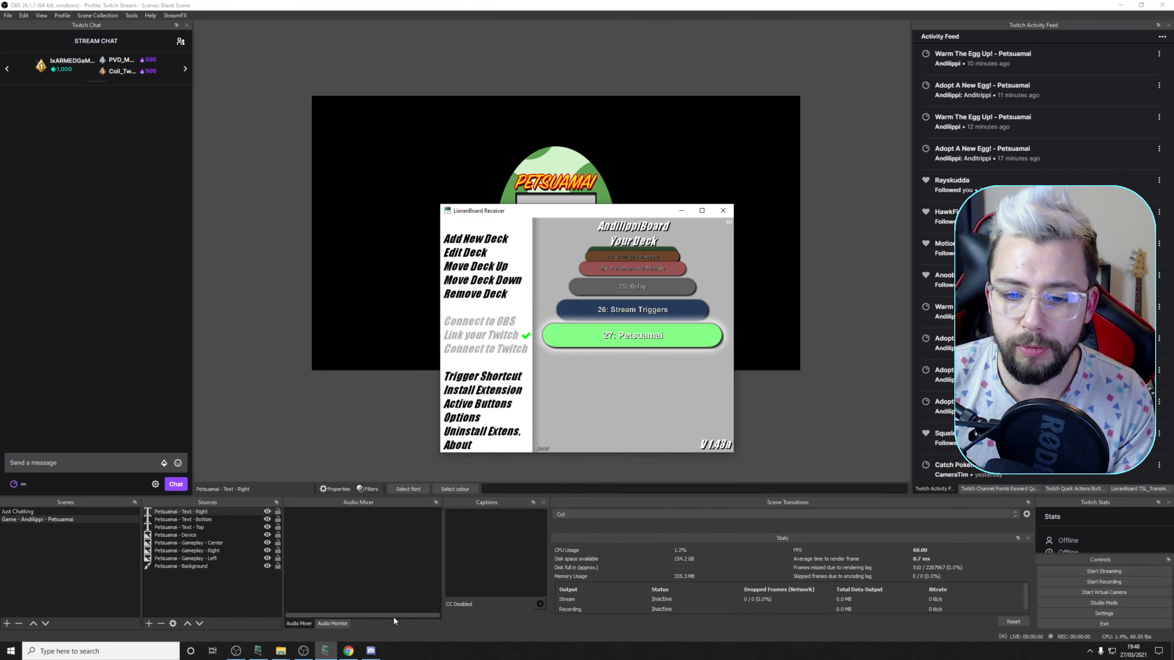
Switch to the Twitch creator dashboard in Chrome and open the channel points rewards and challenges management page
click(349, 651)
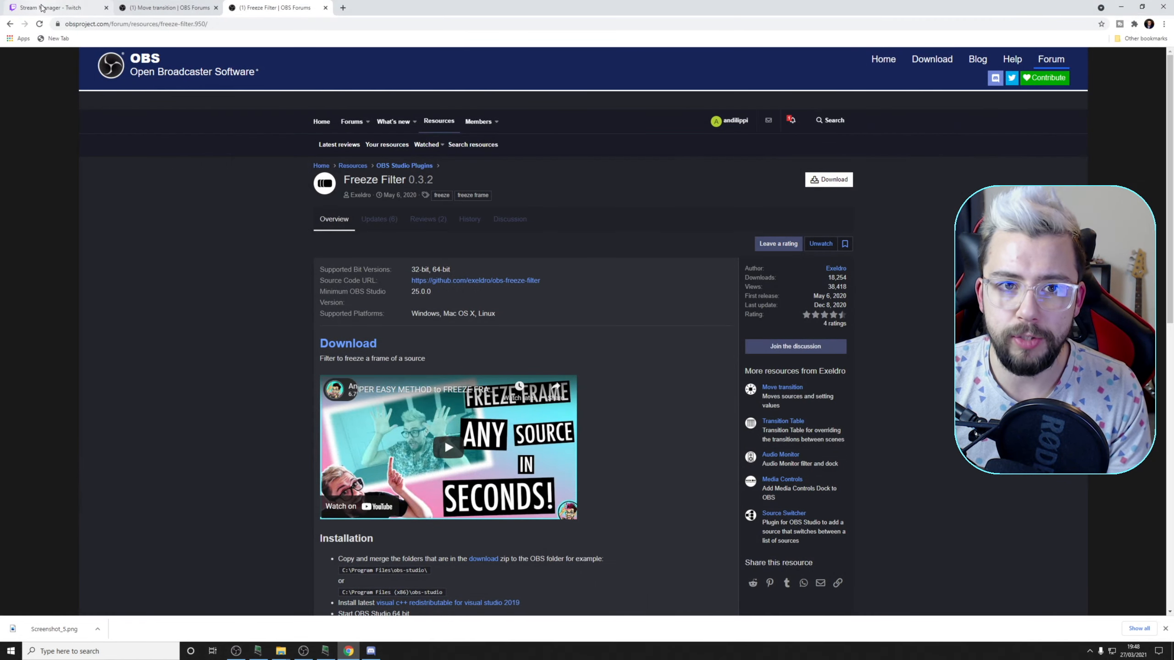
click(98, 10)
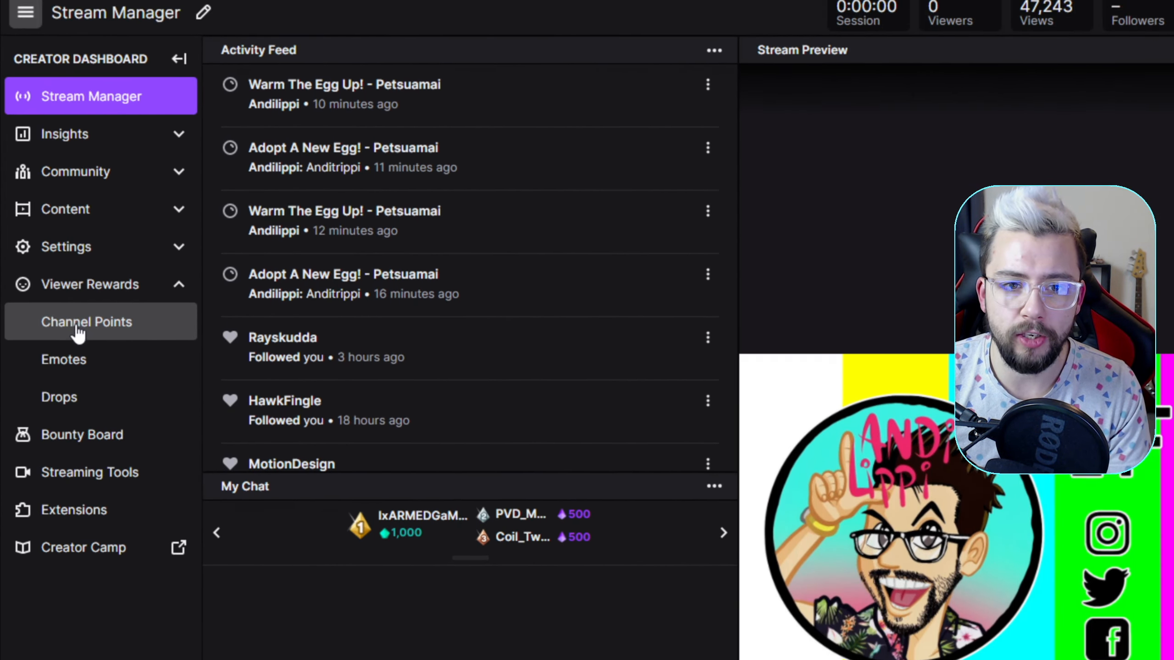
click(71, 319)
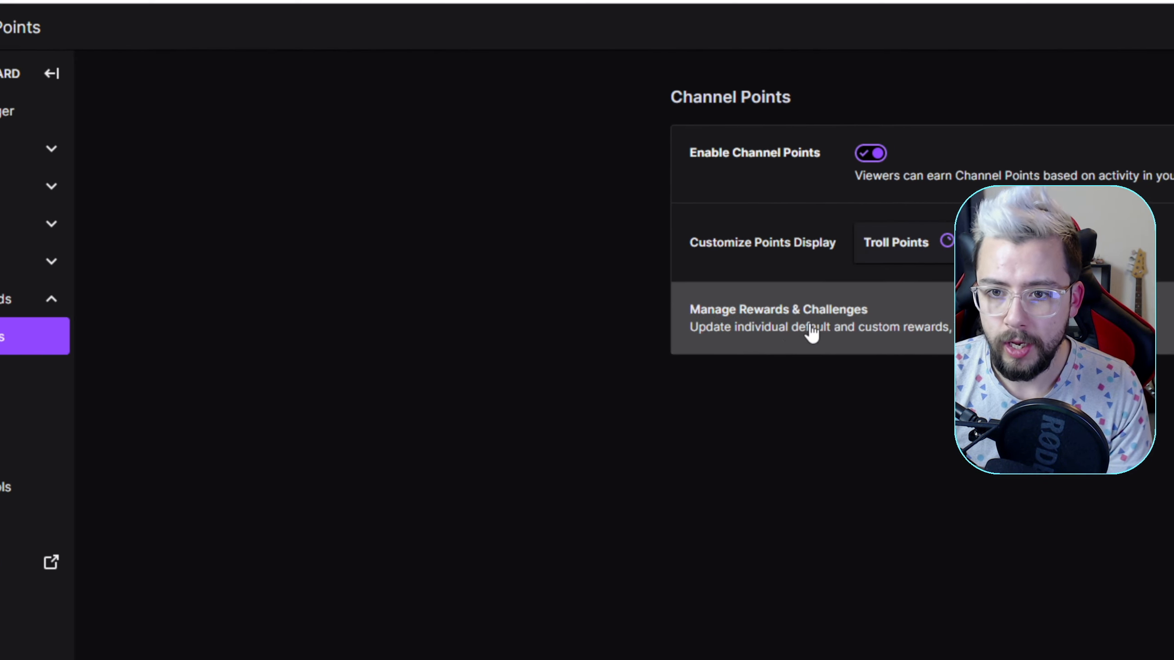
click(885, 303)
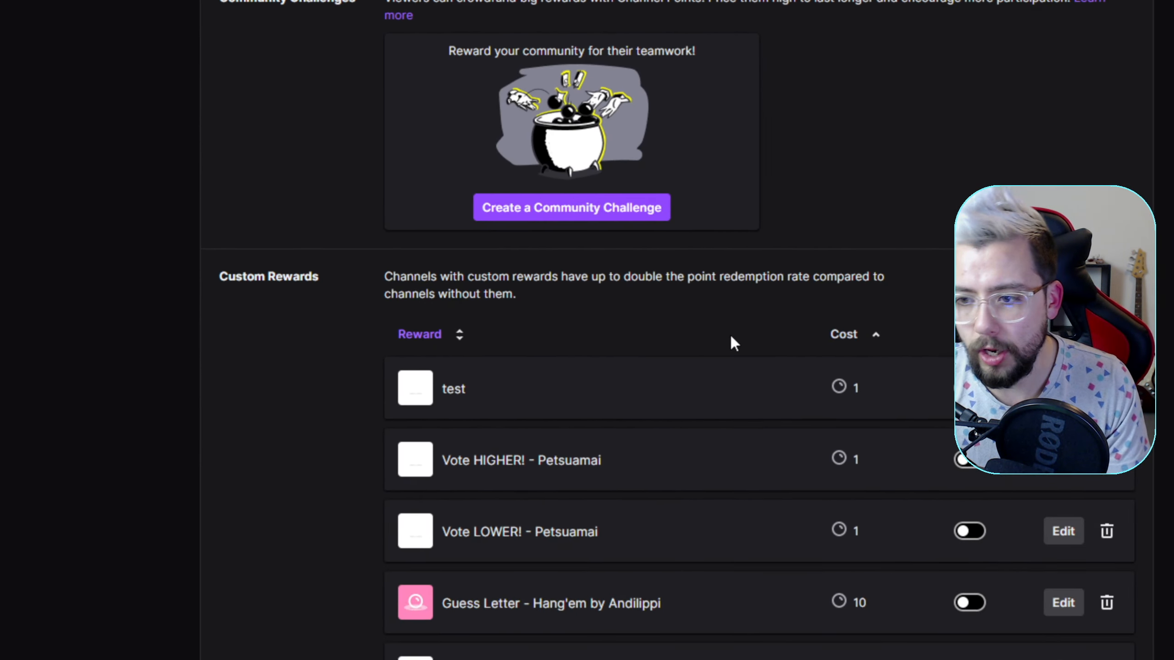
Examine the Petsuamai entries among the custom rewards and the edit form of the Vote HIGHER! - Petsuamai reward
scroll(731, 341, down, 2)
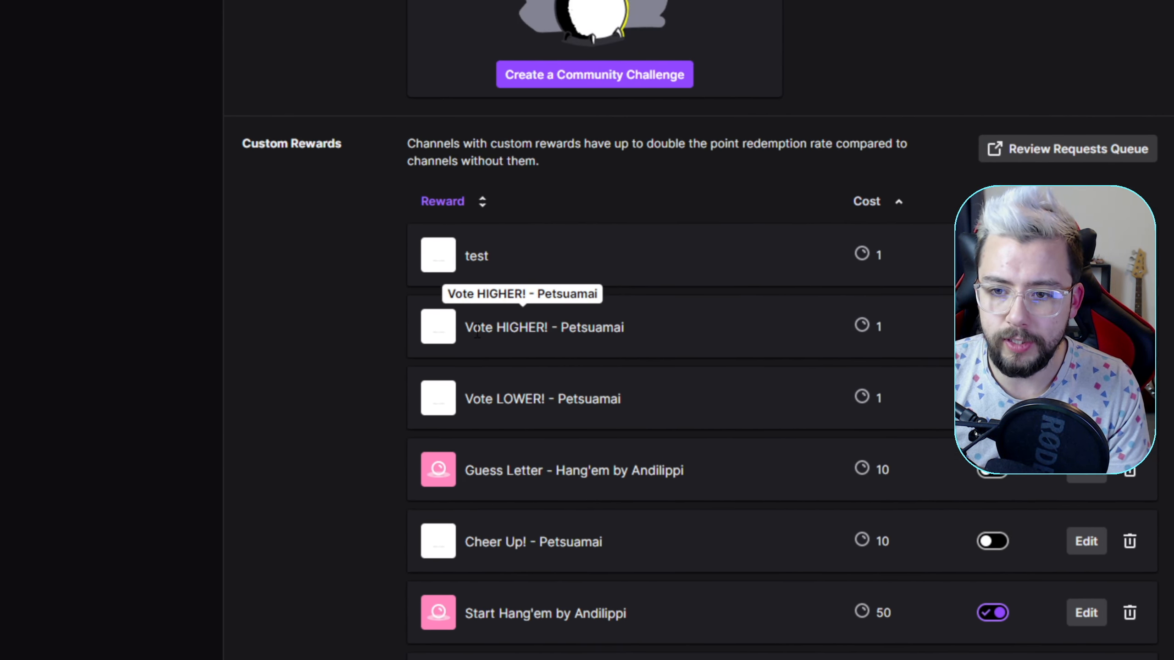
scroll(561, 328, down, 10)
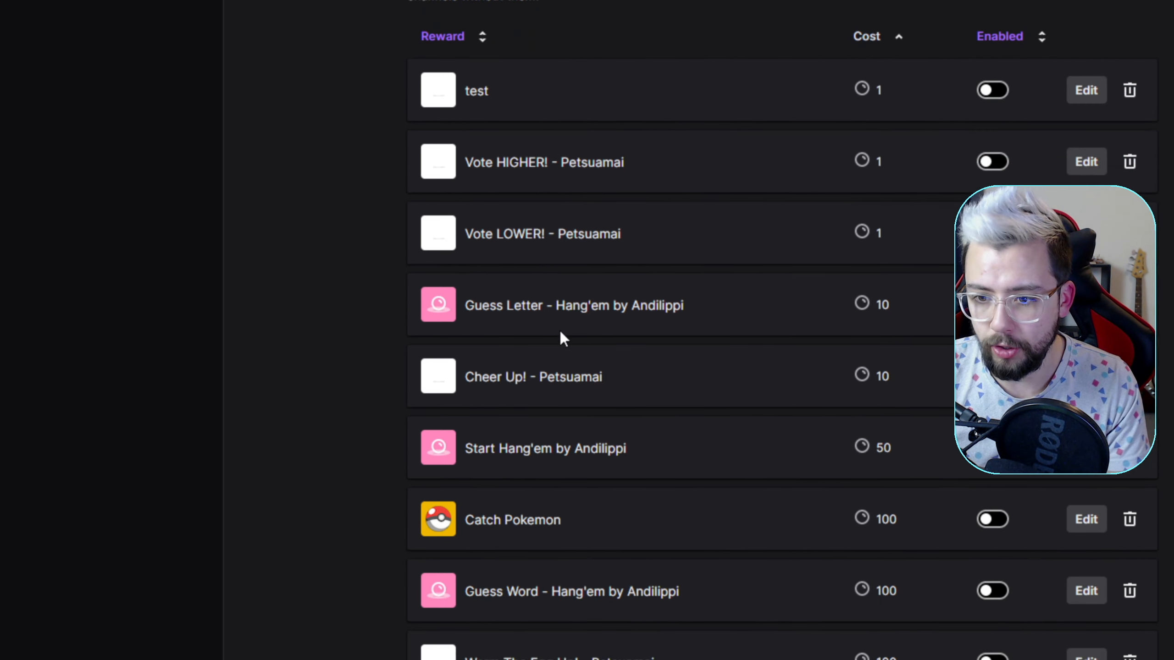
scroll(593, 330, down, 10)
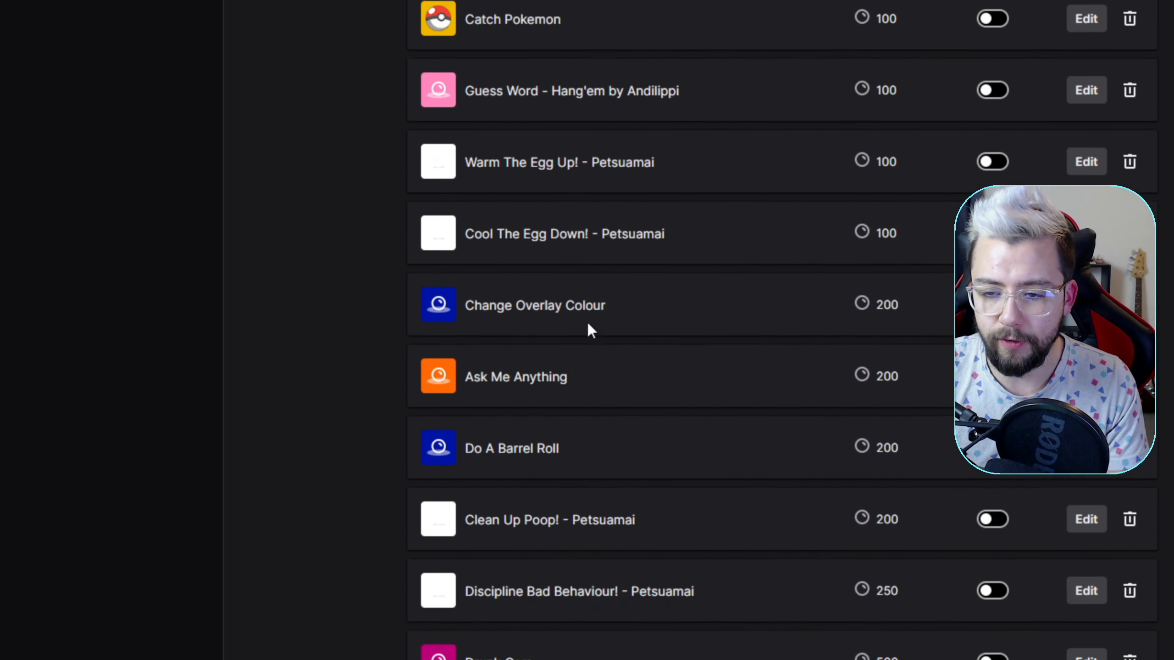
scroll(581, 332, down, 4)
right_click(581, 330)
click(581, 331)
scroll(608, 347, down, 6)
scroll(578, 335, up, 4)
scroll(573, 351, down, 11)
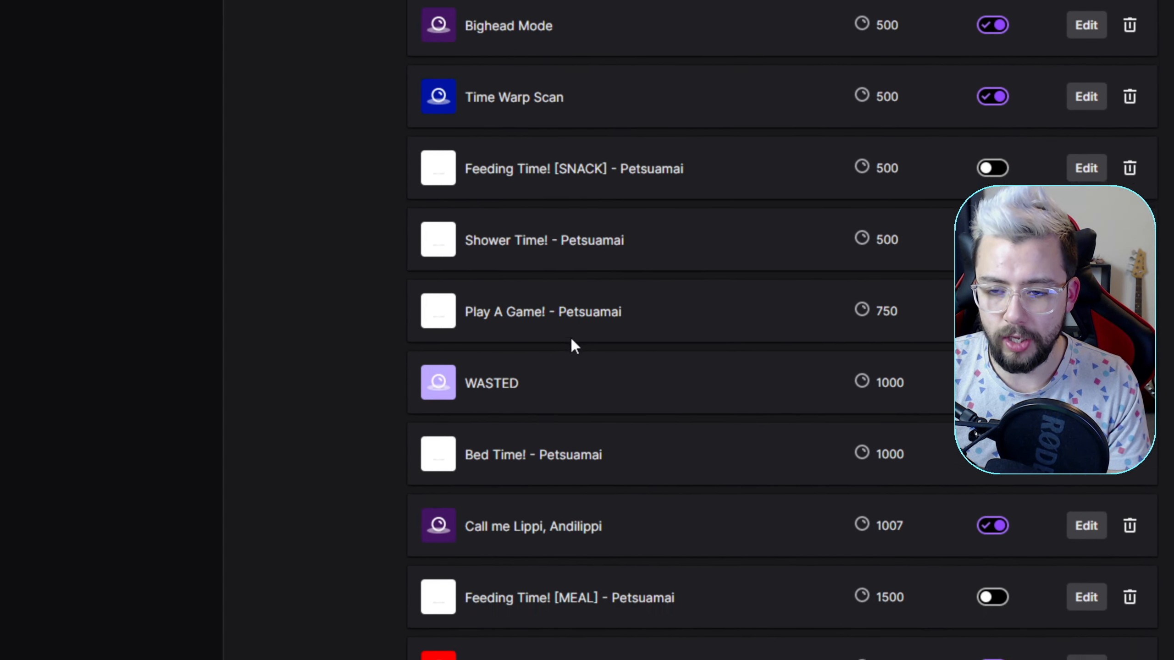
scroll(609, 339, up, 8)
scroll(603, 329, up, 15)
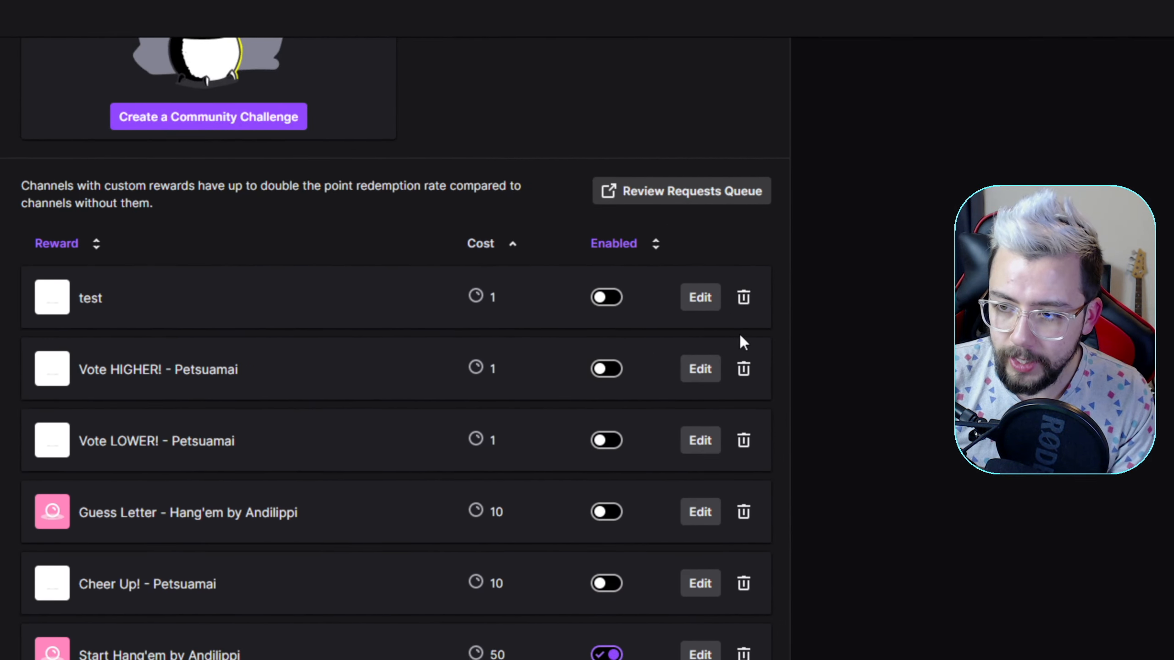
click(1022, 192)
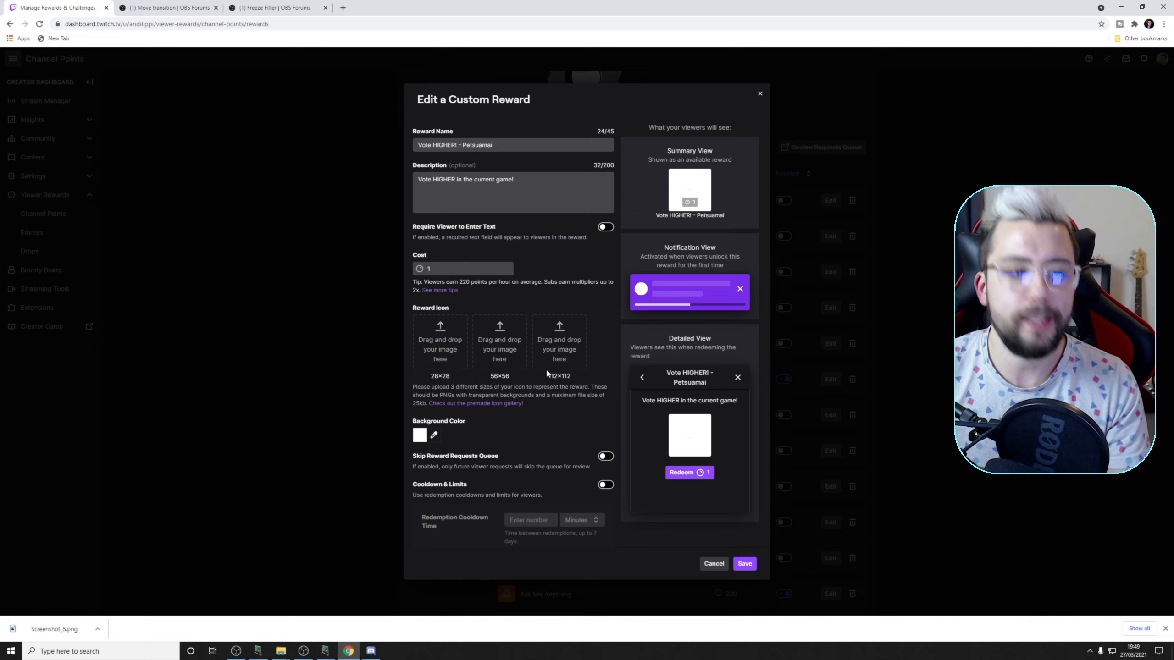
click(758, 94)
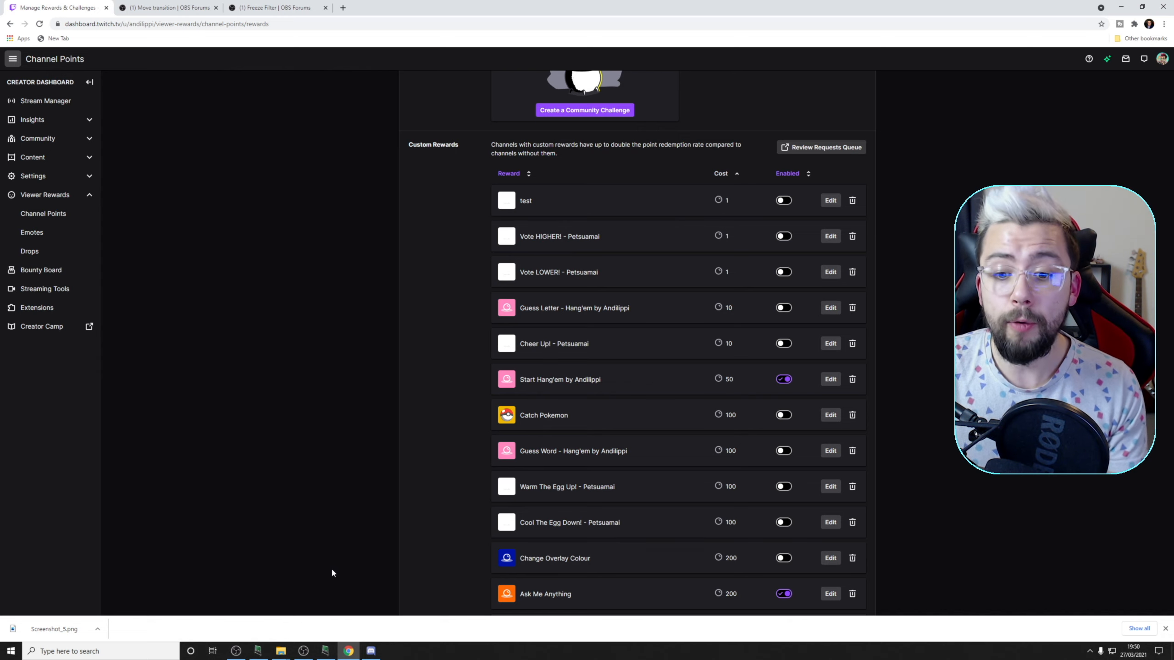
Switch to OBS and redeem the Adopt A New Egg! - Petsuamai reward from the Twitch chat with the egg name Steve!
click(303, 651)
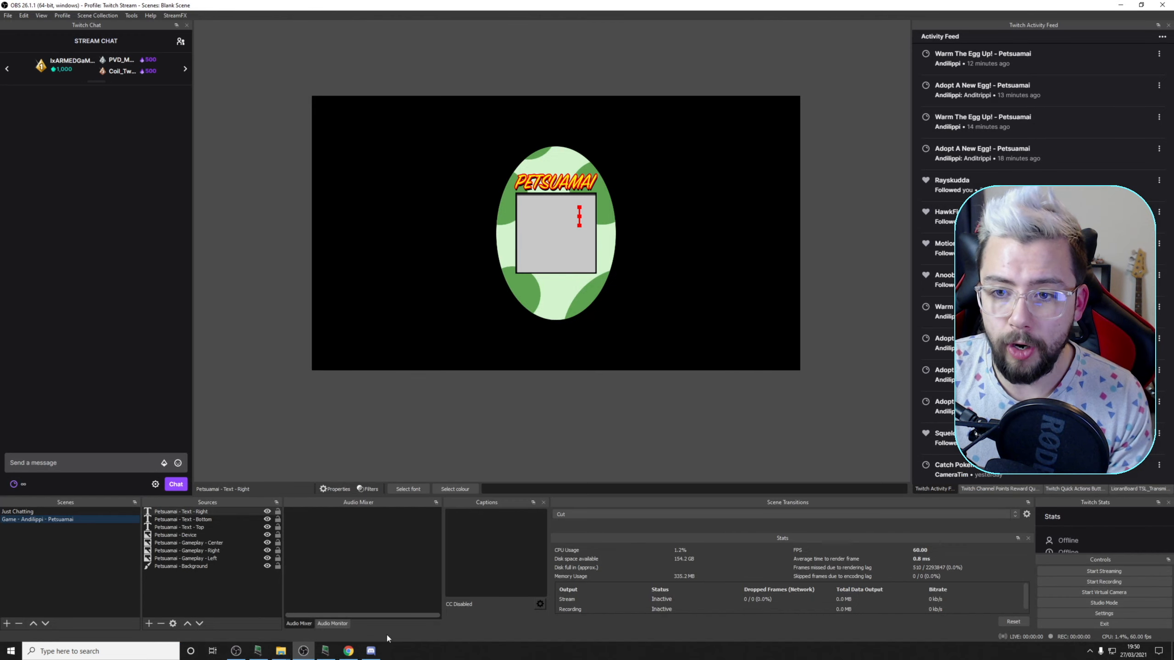
click(608, 399)
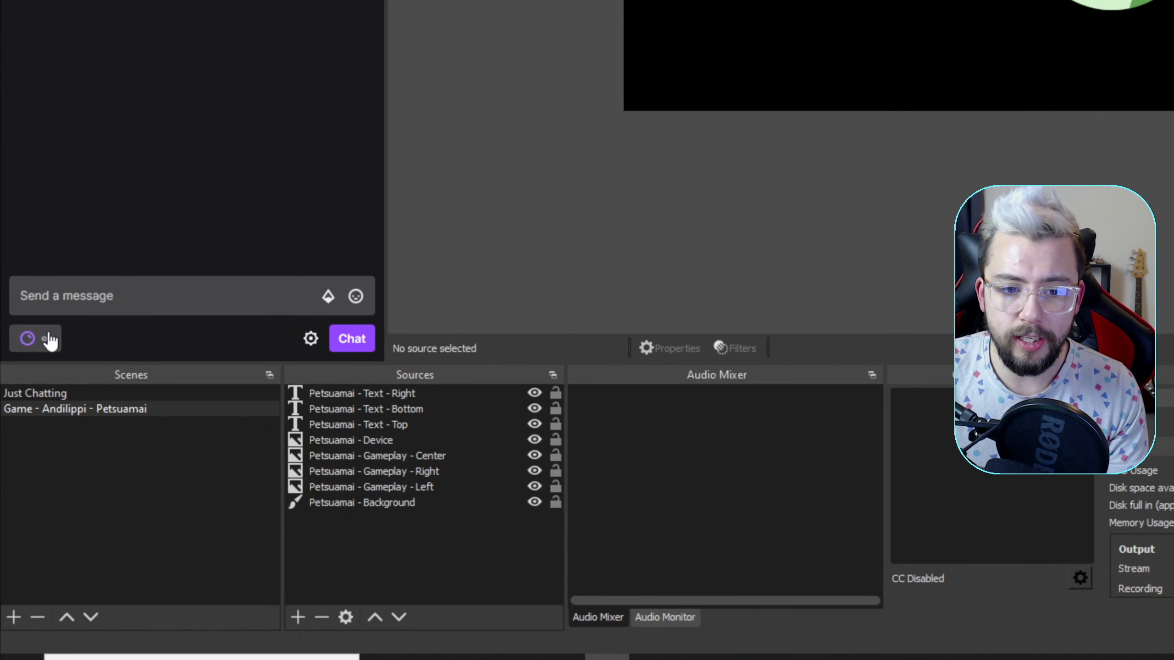
click(21, 485)
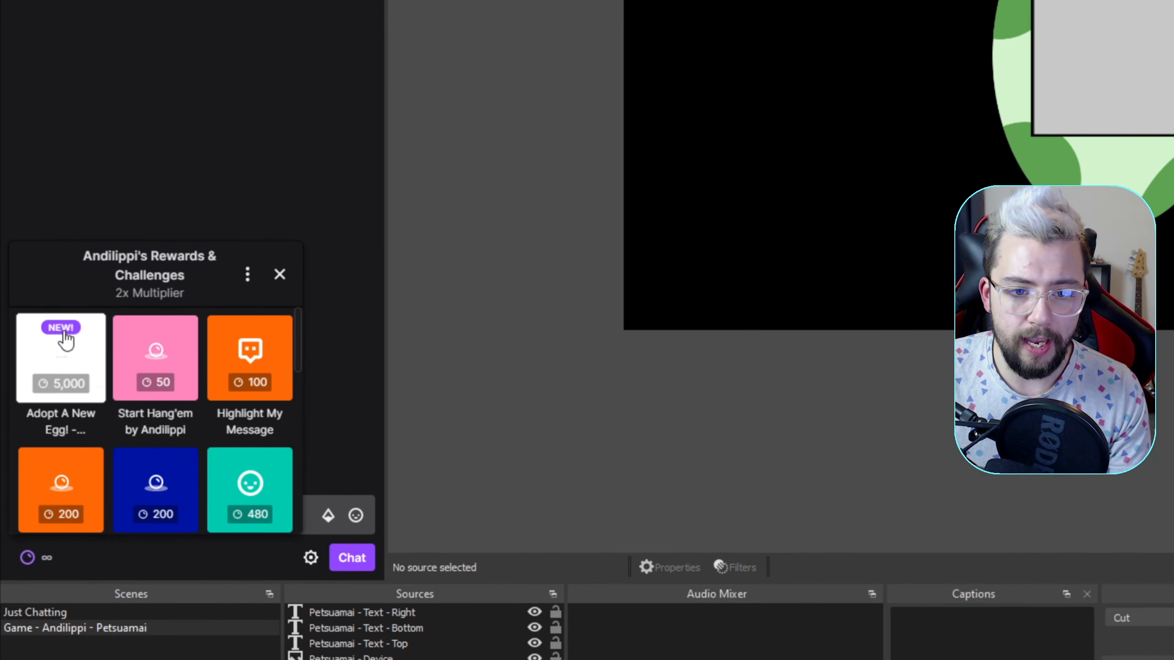
click(62, 382)
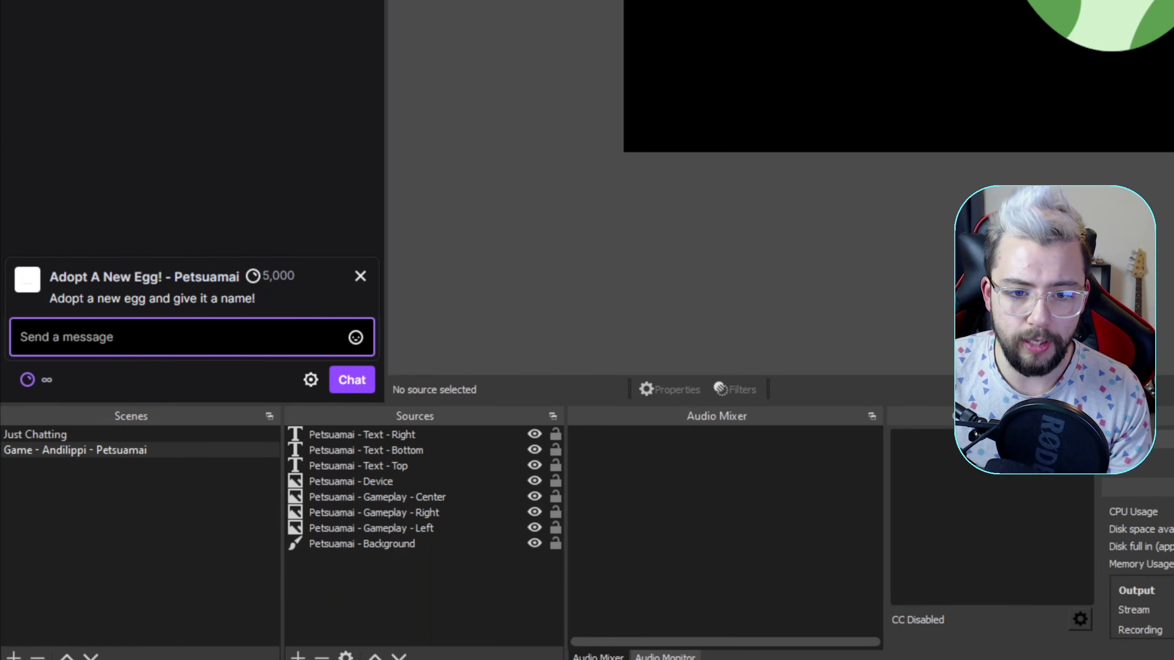
text(Steve!)
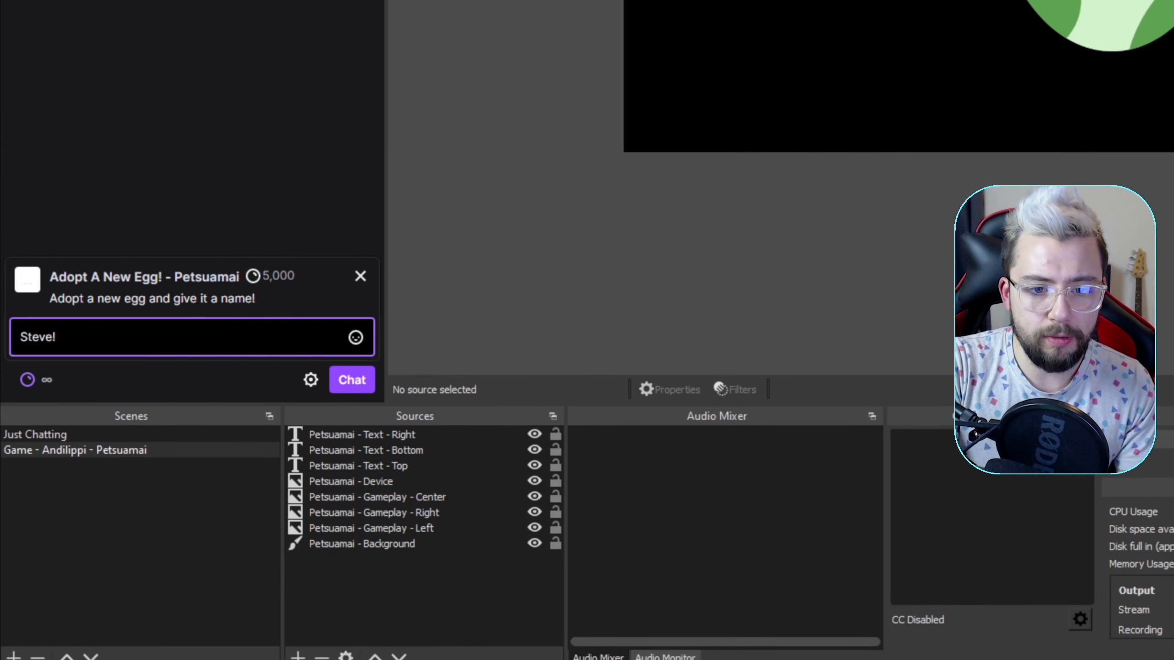
click(349, 335)
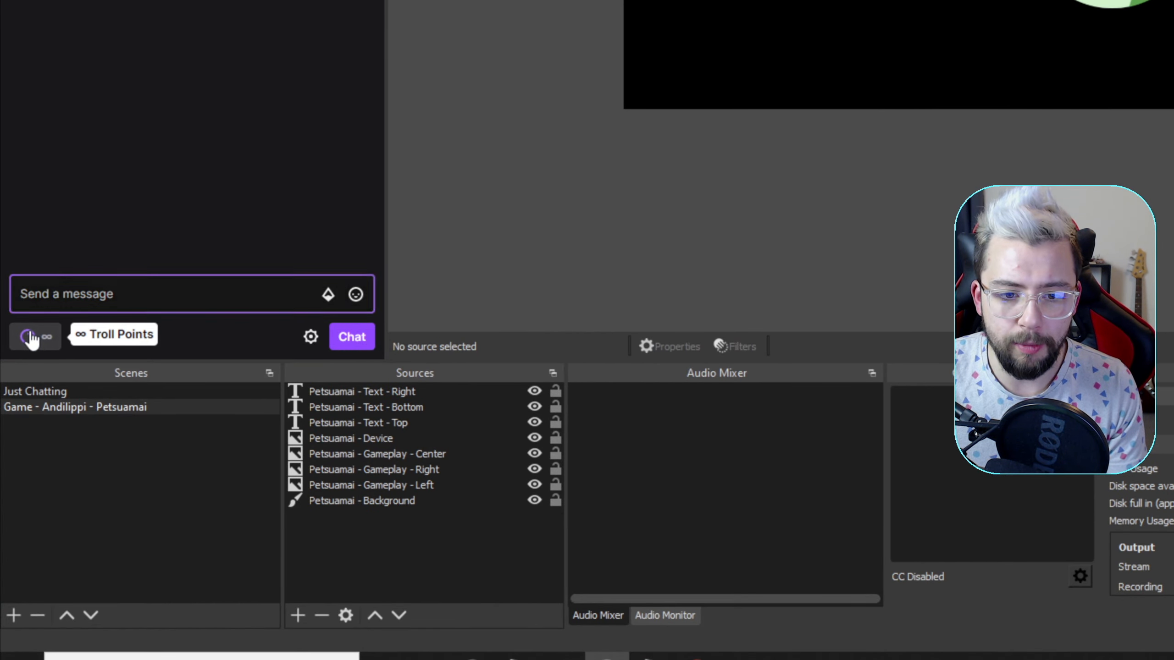
Find the Warm The Egg Up! - Petsuamai reward among the channel rewards and redeem it for 100 points
click(31, 339)
scroll(132, 340, down, 4)
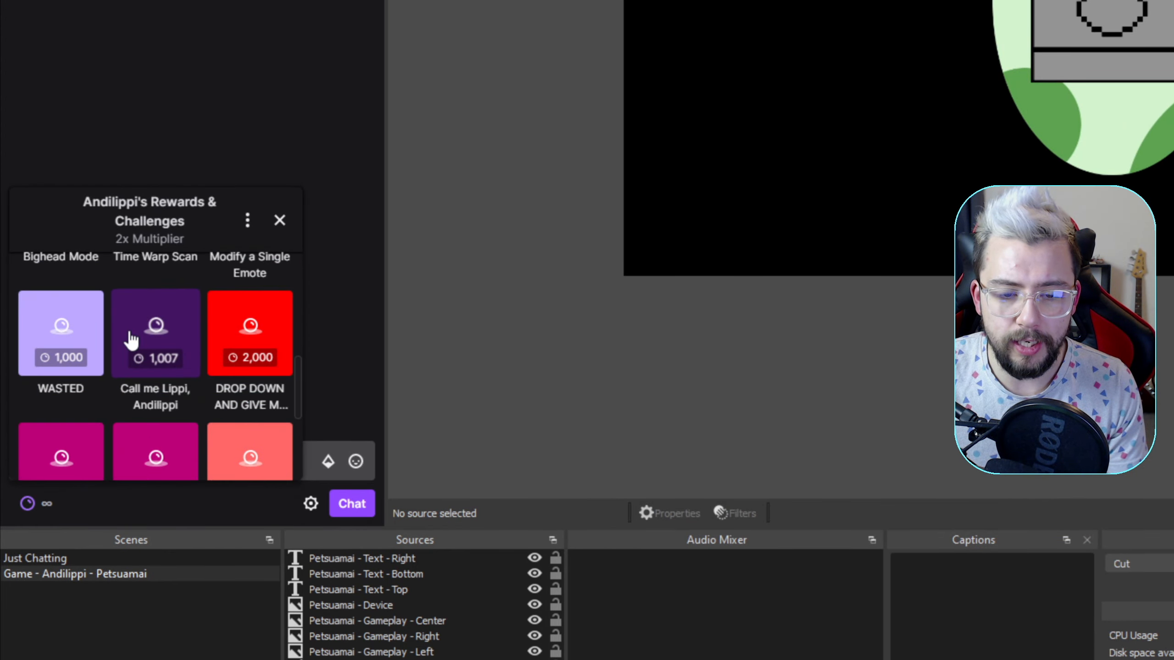
scroll(132, 339, down, 3)
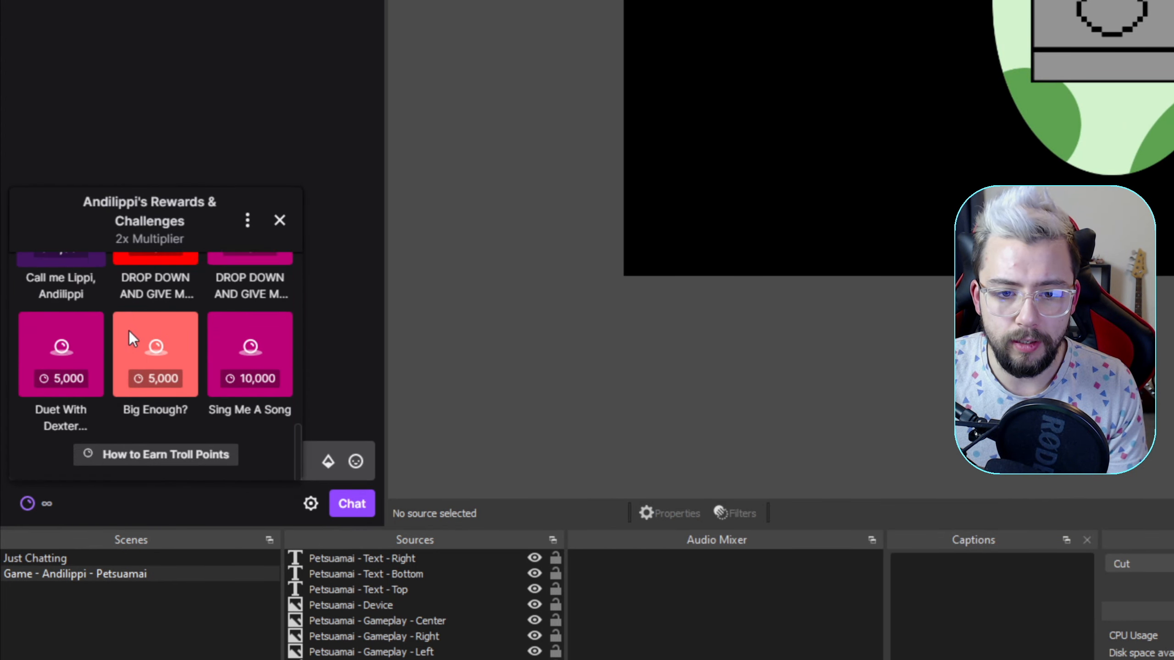
scroll(131, 338, up, 10)
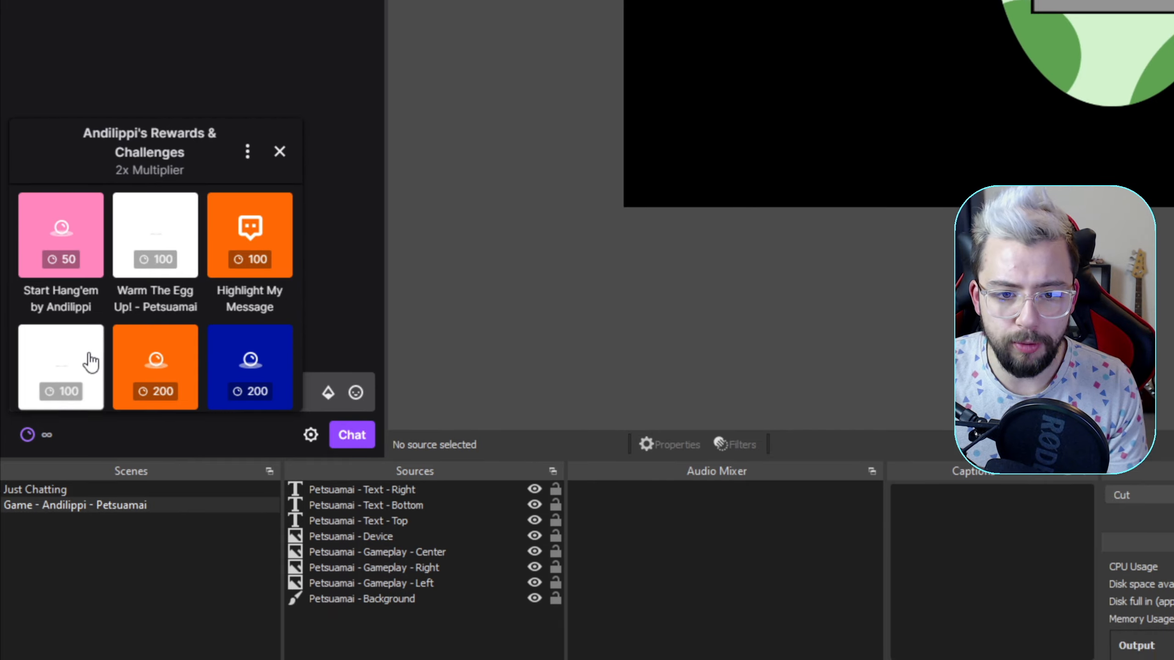
scroll(81, 353, down, 2)
scroll(78, 342, up, 2)
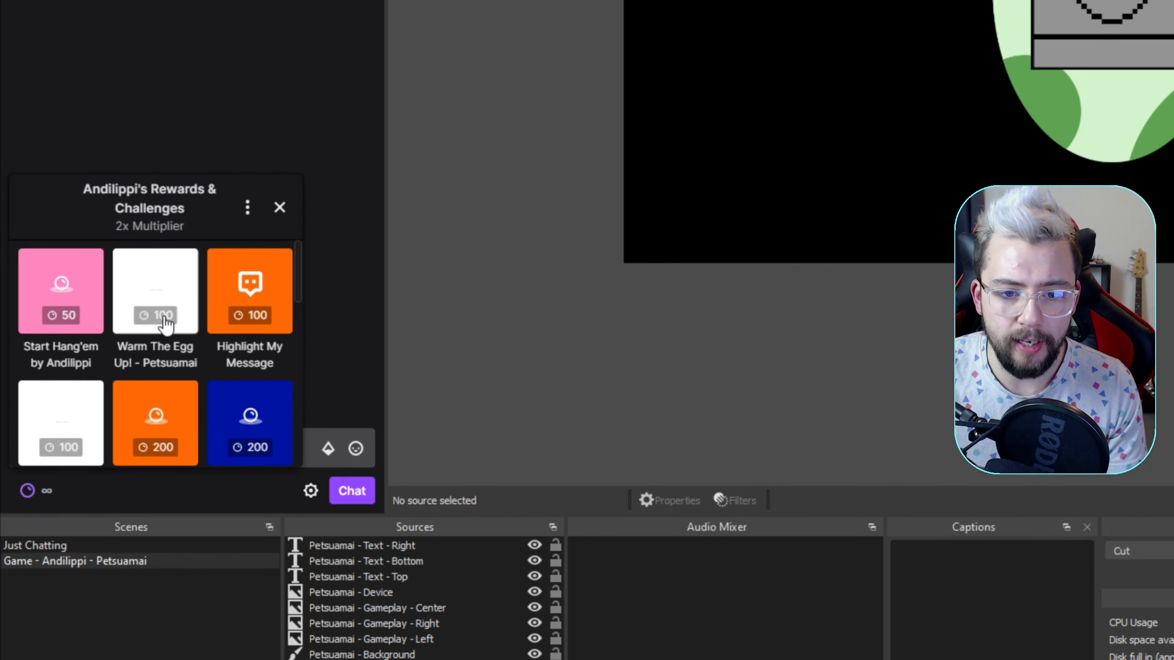
click(162, 295)
click(157, 330)
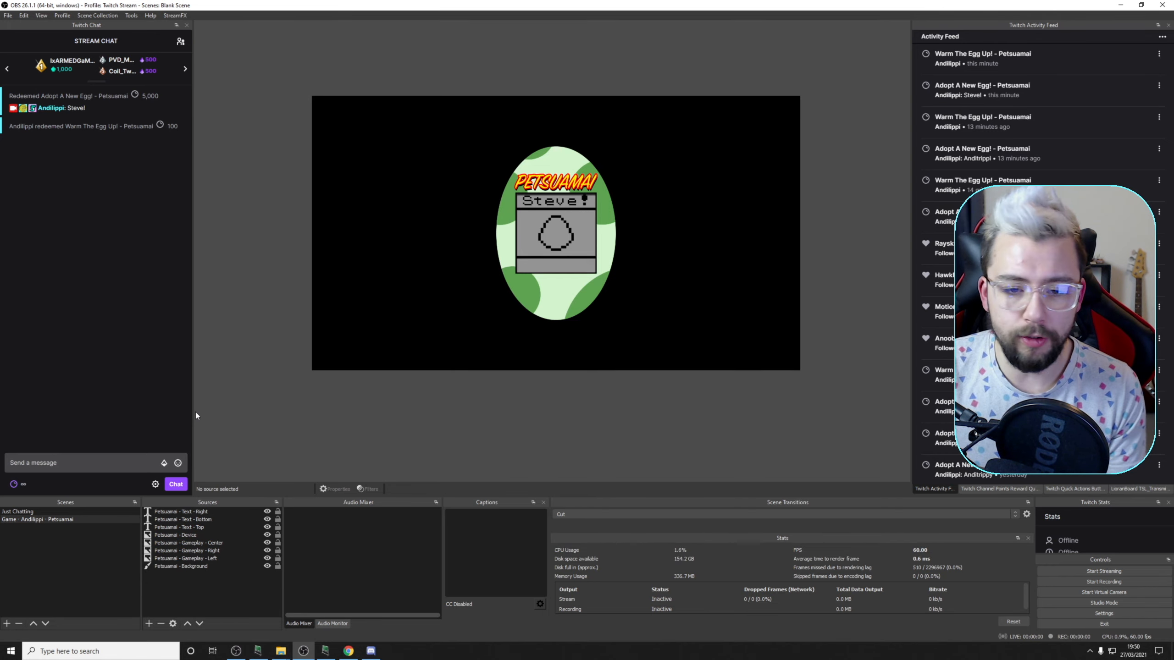
Post a ` message in the Twitch chat and redeem Warm The Egg Up! - Petsuamai a second time
click(100, 457)
text(`)
key(Return)
click(13, 483)
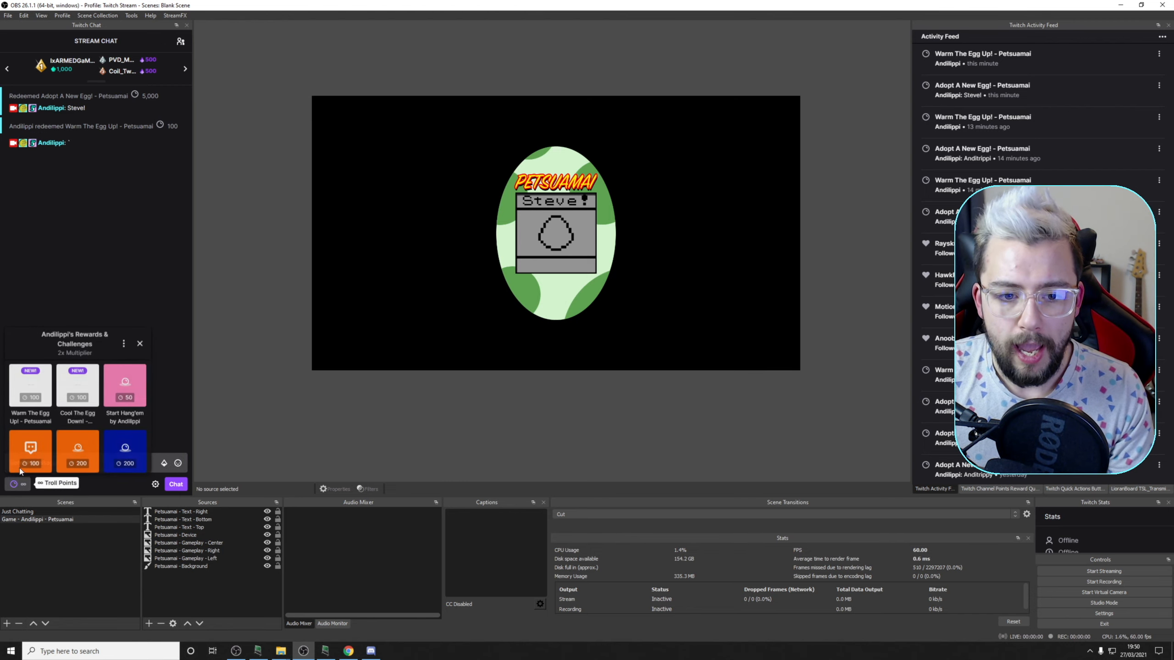
click(31, 385)
click(78, 457)
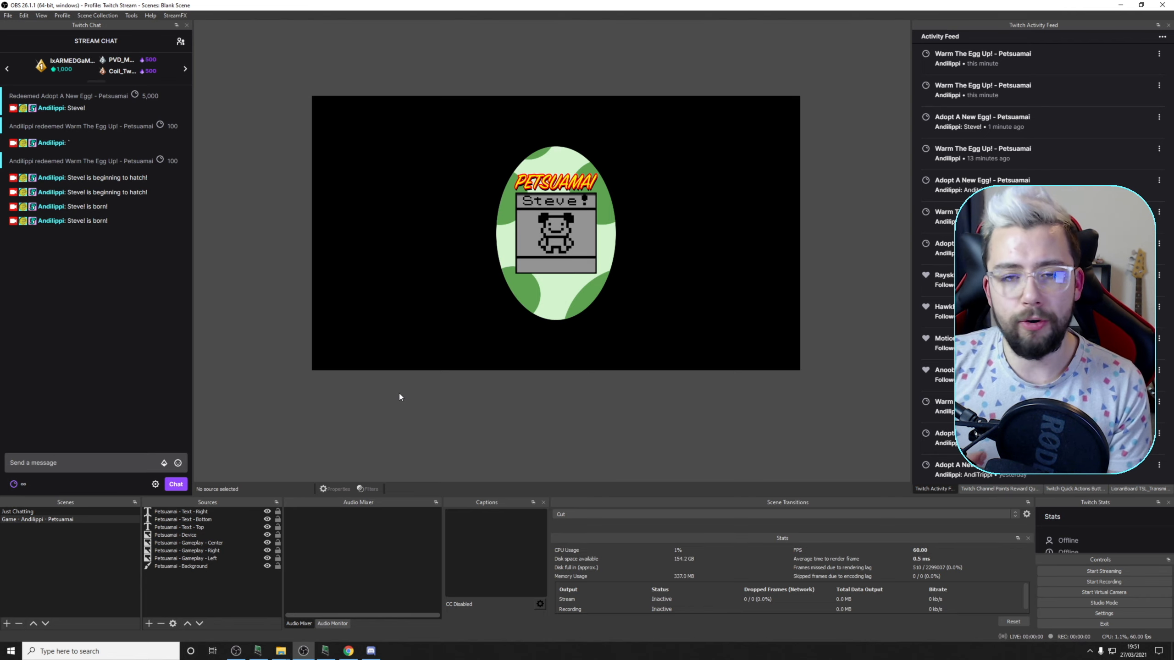
Redeem the Feeding Time! [MEAL] - Petsuamai reward for 1,500 points to feed the hatched pet
click(13, 484)
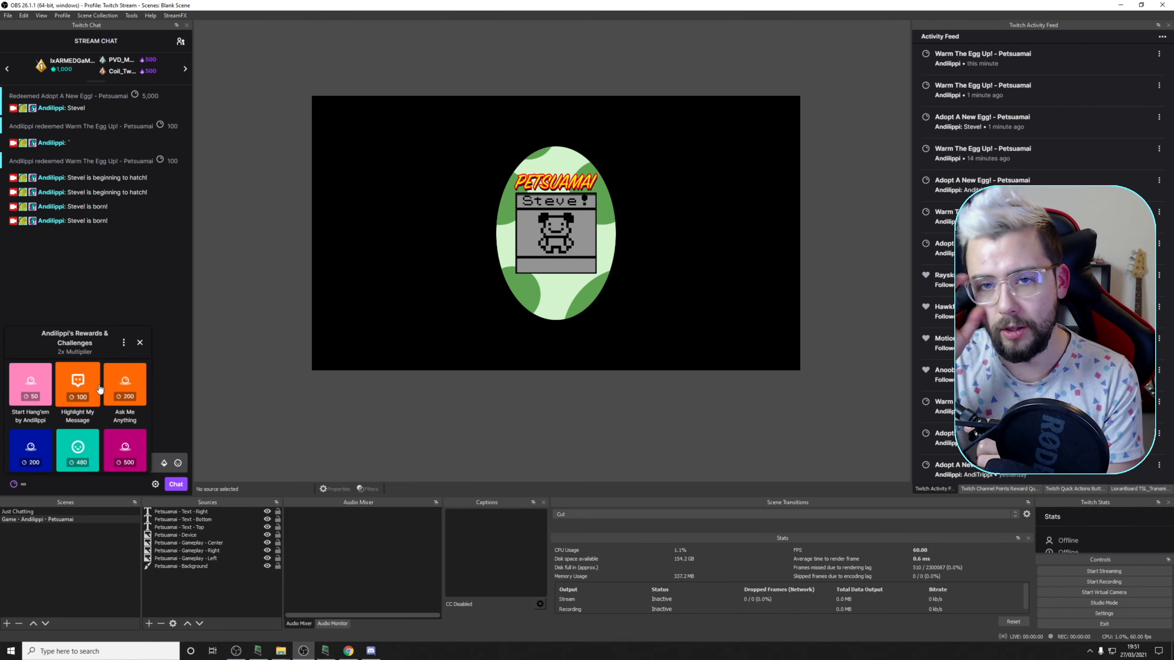
click(140, 342)
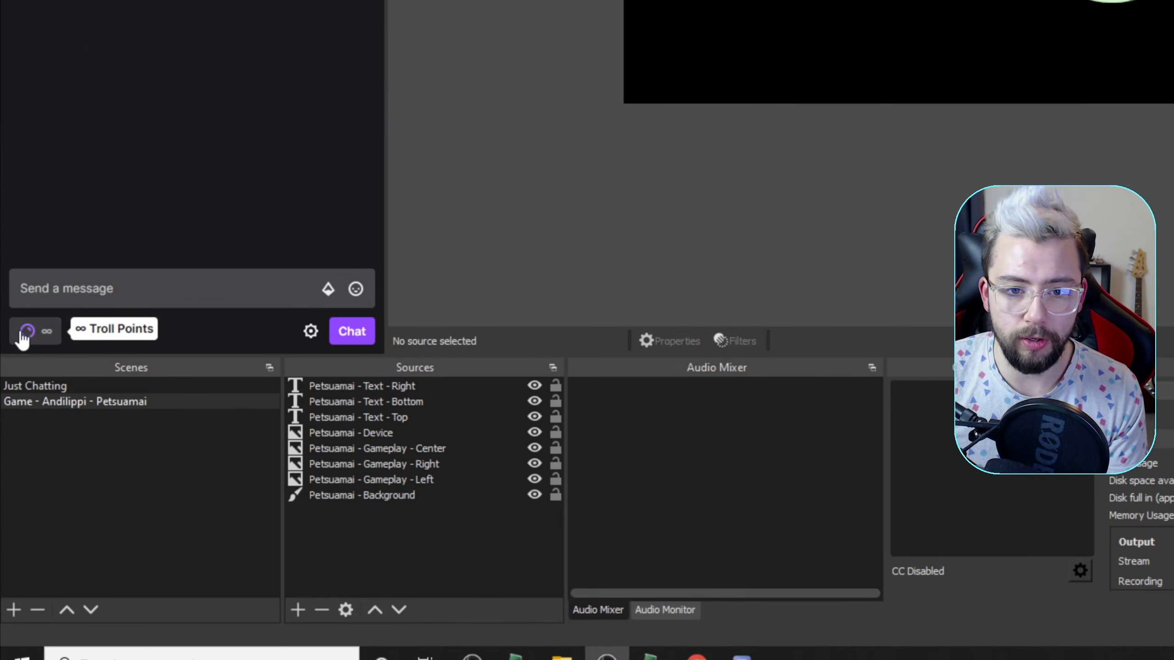
click(23, 334)
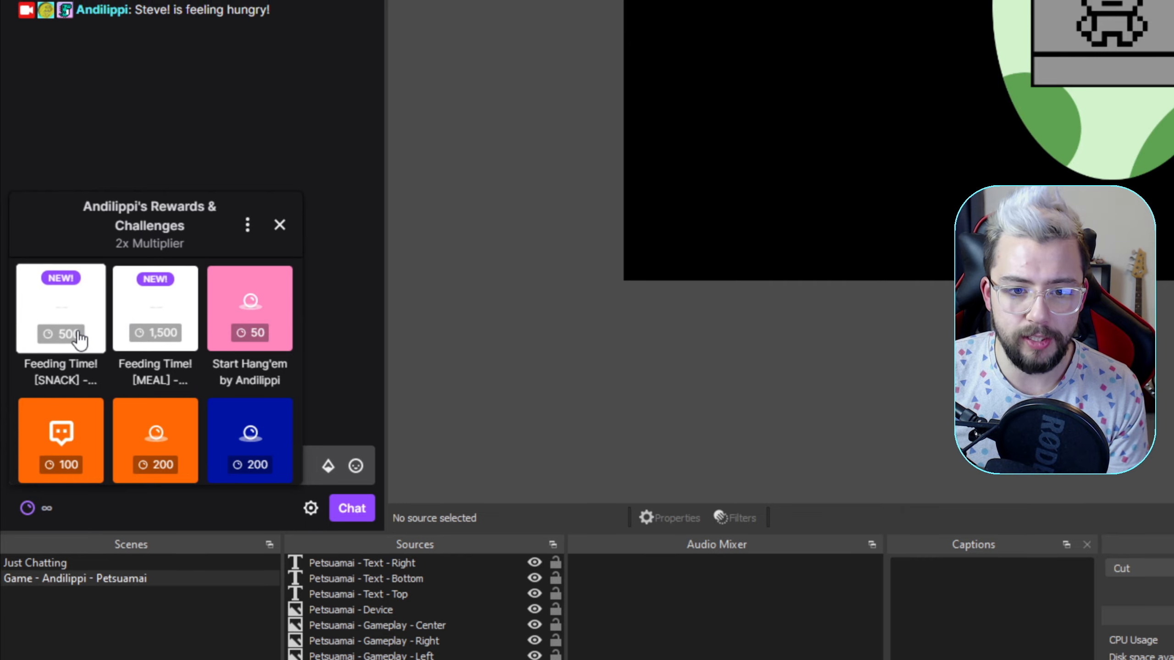
click(149, 339)
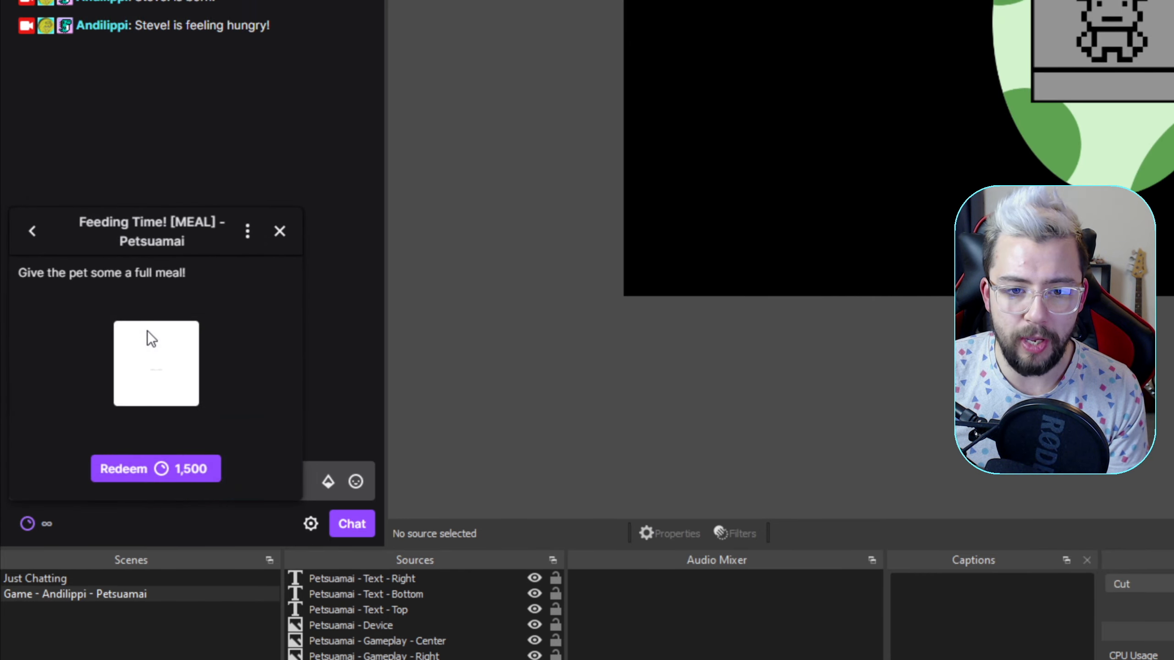
click(157, 469)
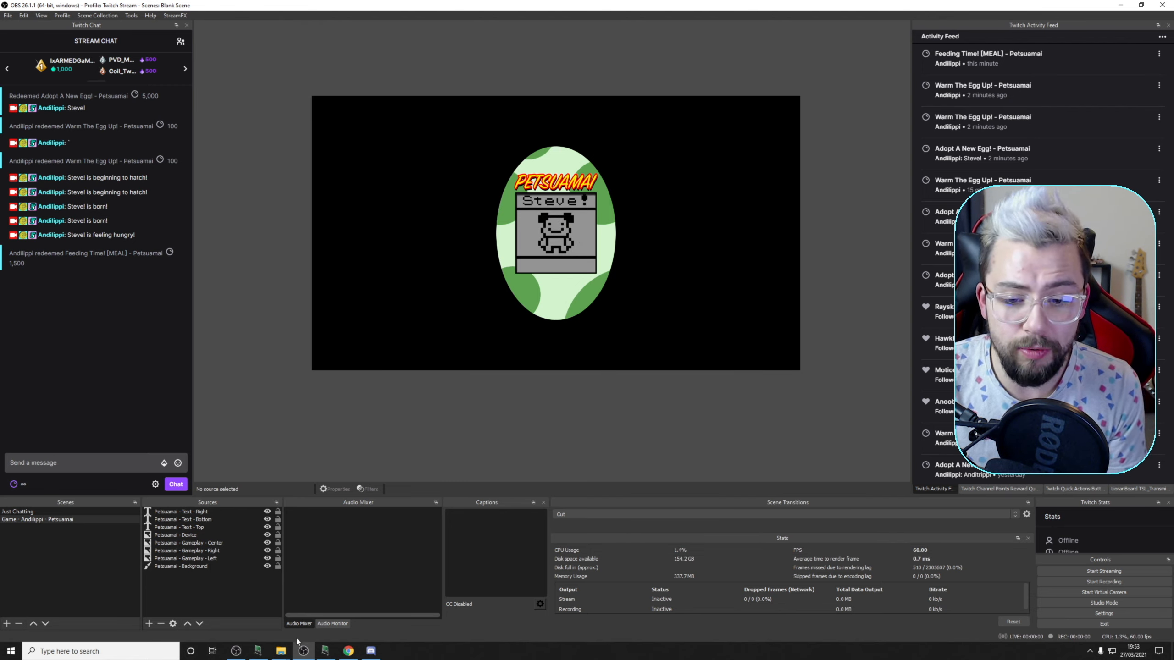
Switch to the Petsuamai by Andilippi folder in File Explorer and look through the images in its Egg folder
mouse_move(282, 649)
click(309, 631)
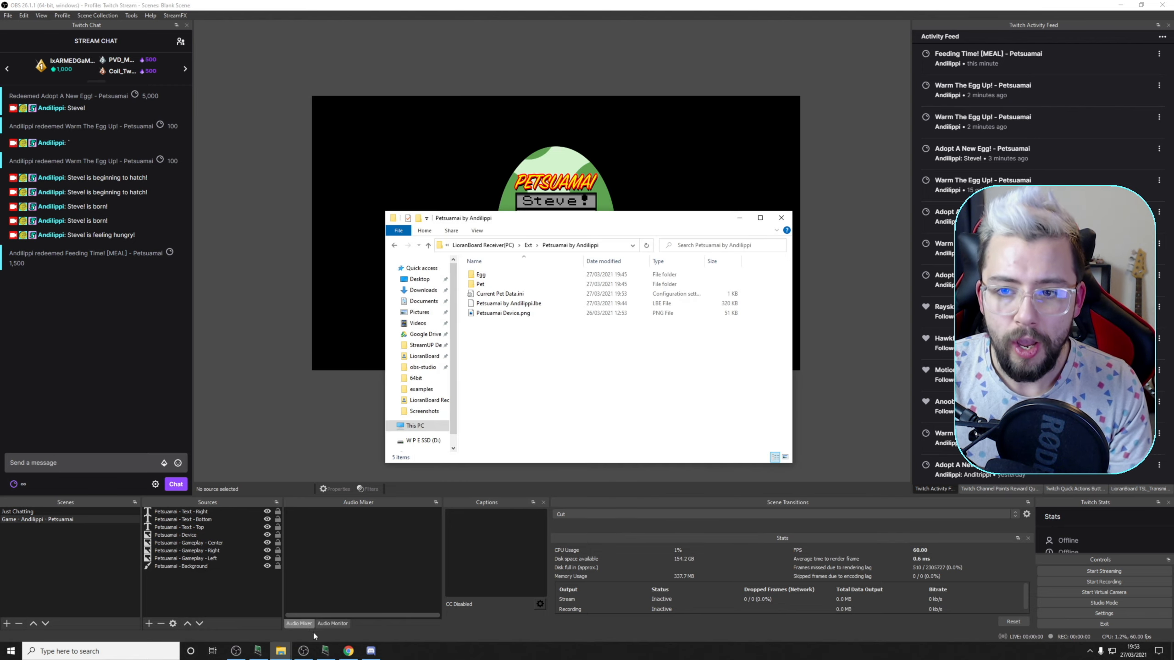
click(481, 275)
double_click(480, 275)
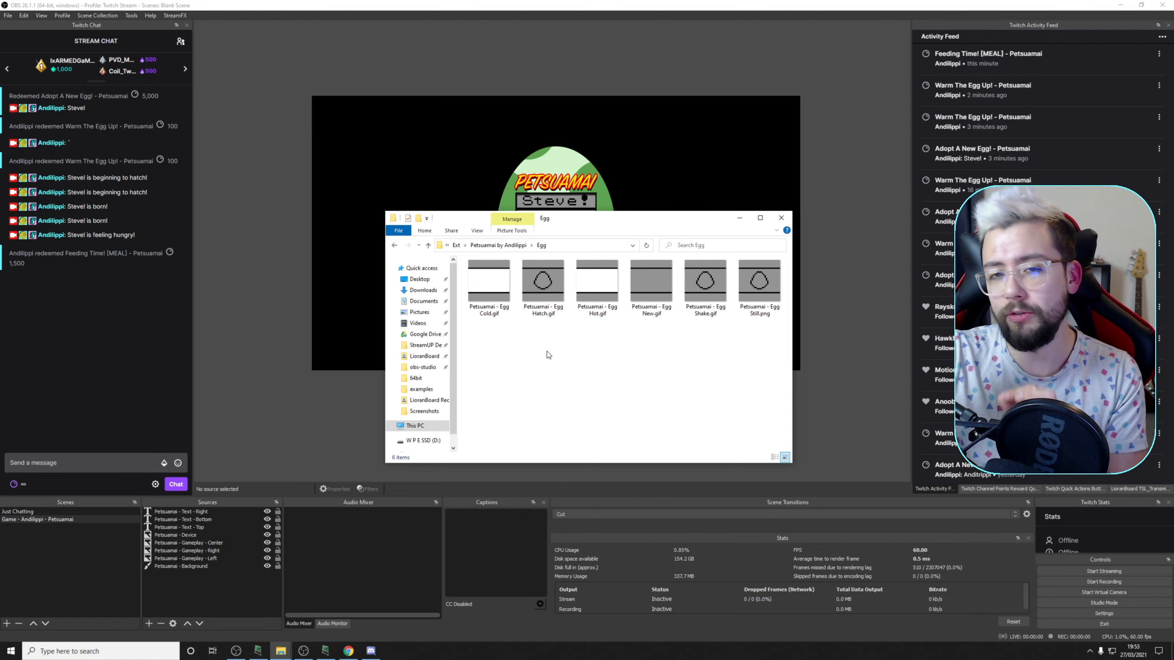
drag(596, 222, 553, 215)
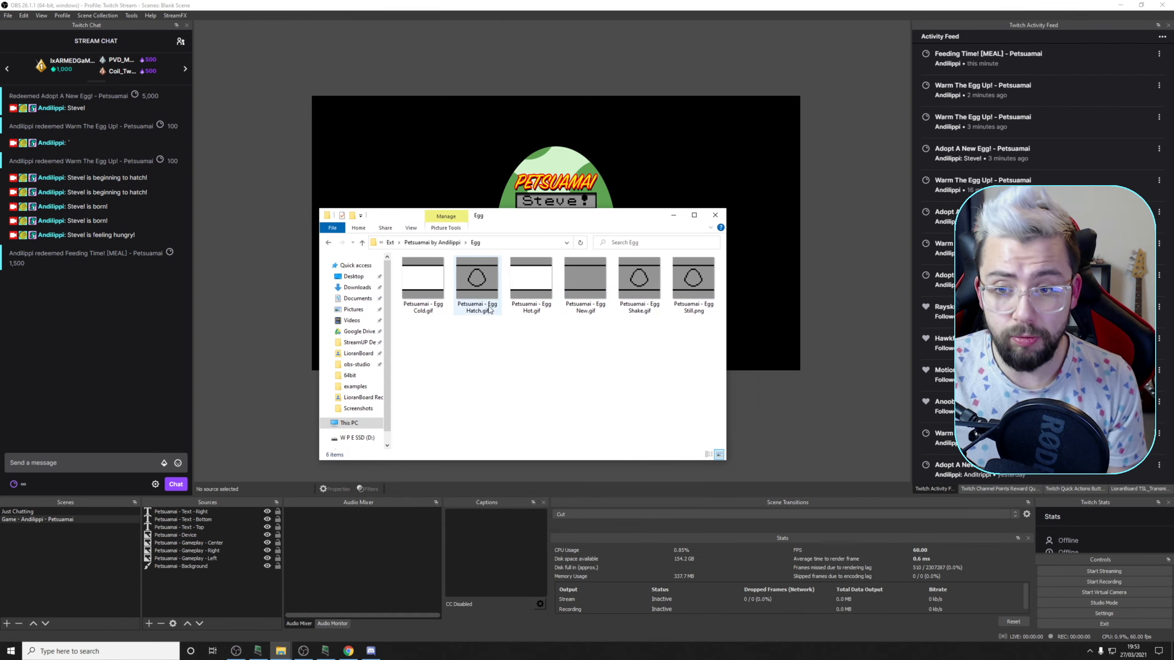
Look through the images in the extension's Pet folder and inspect the file name of Petsuamai - Cheer.gif without renaming it
click(442, 244)
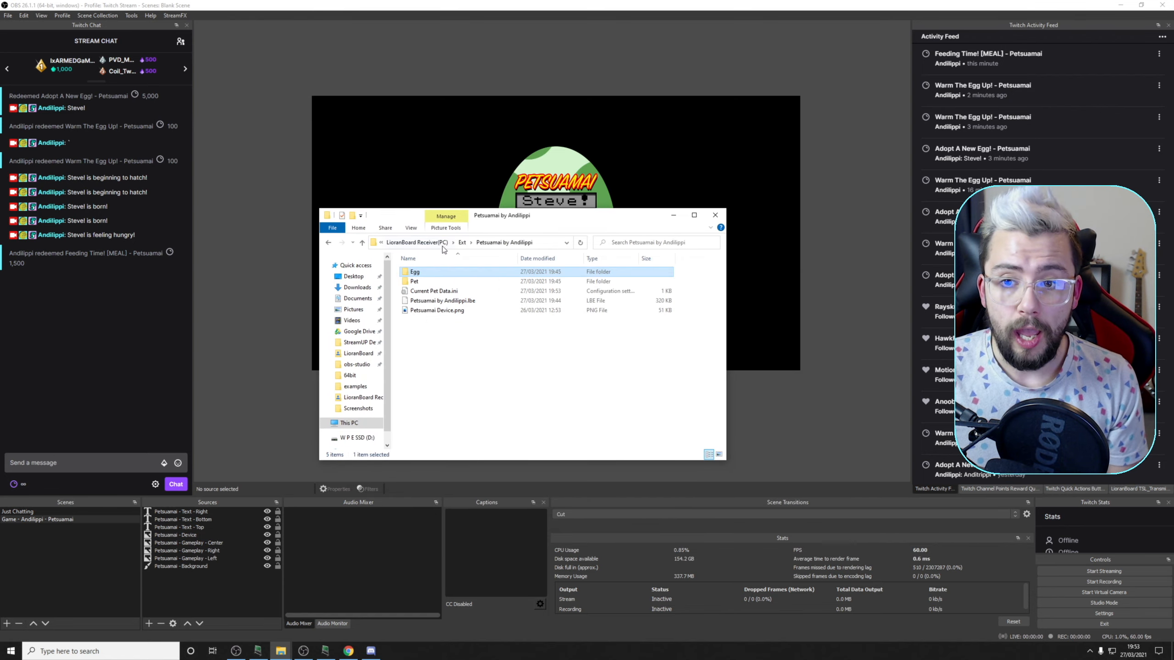
double_click(422, 282)
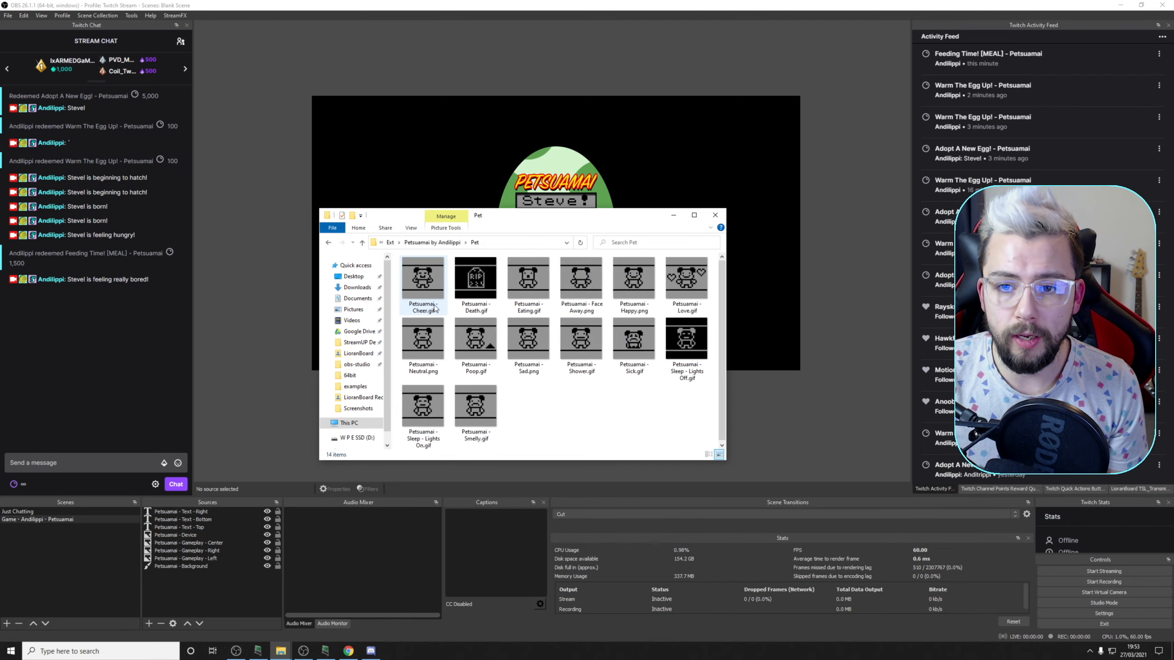
click(423, 307)
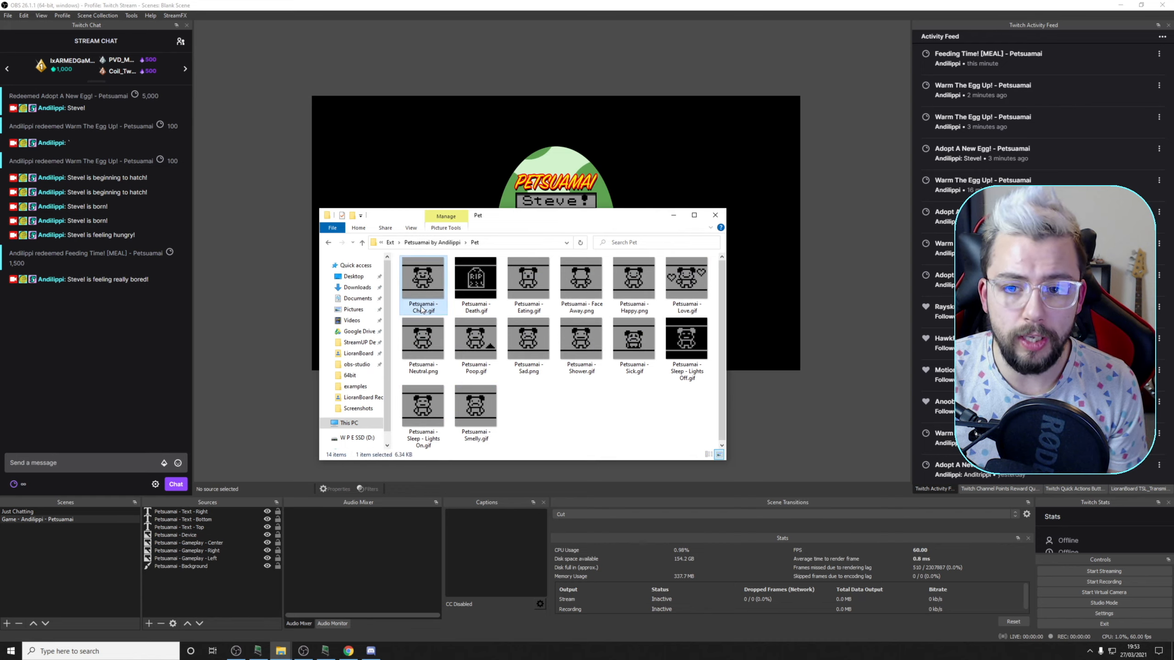
click(422, 309)
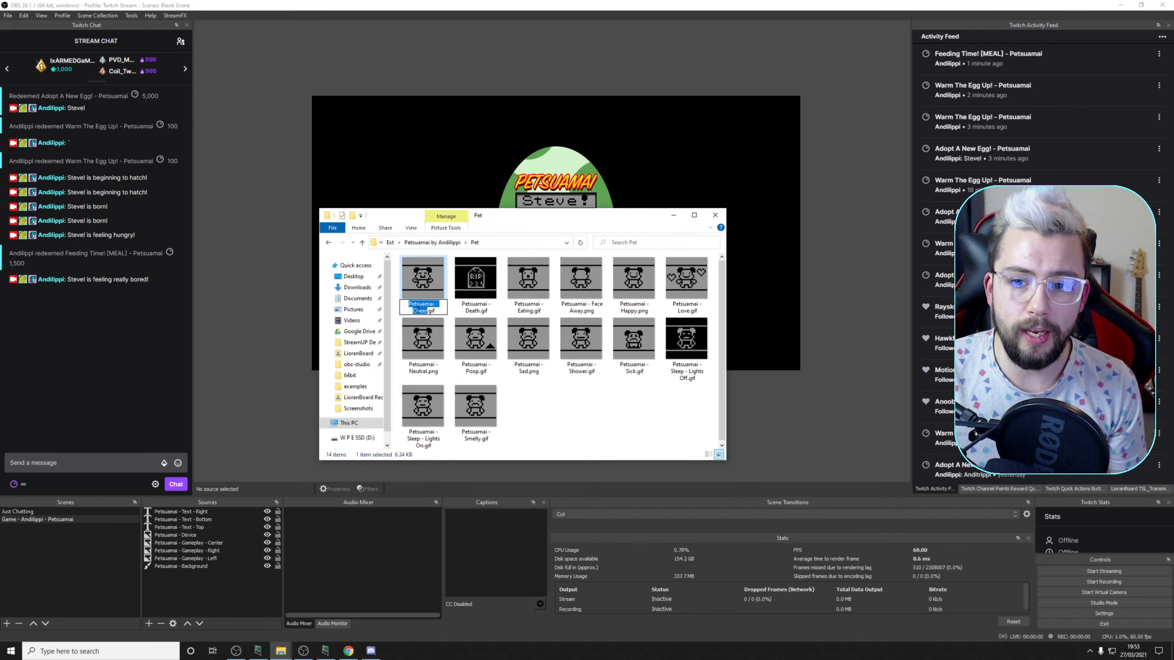
click(434, 310)
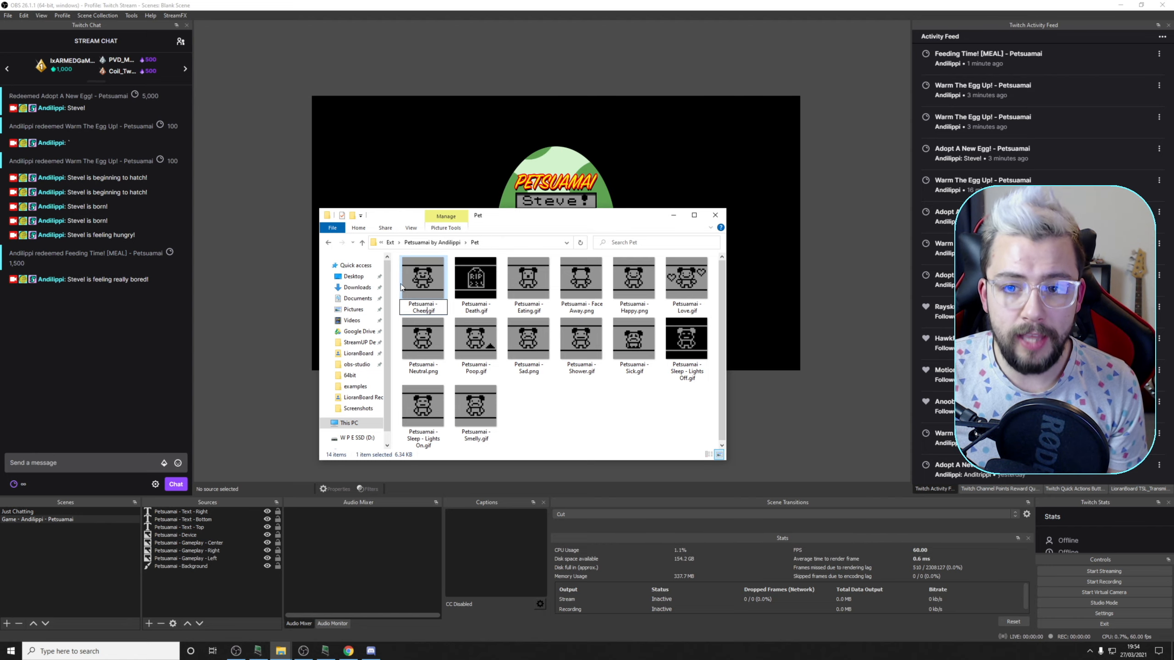
click(286, 209)
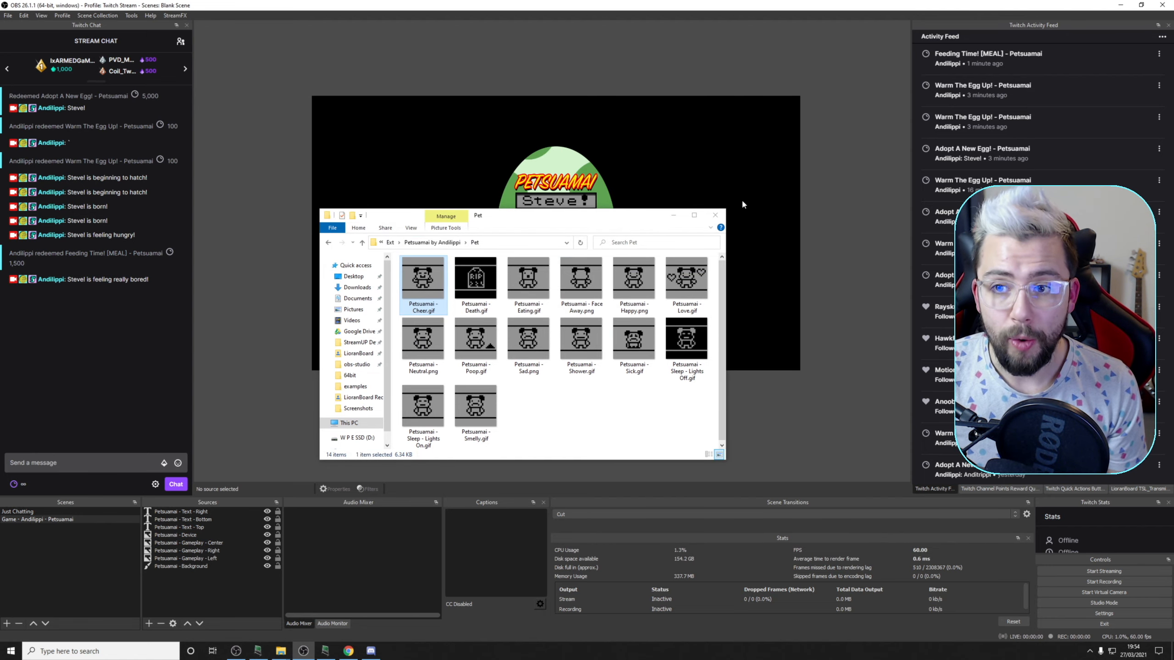
click(671, 215)
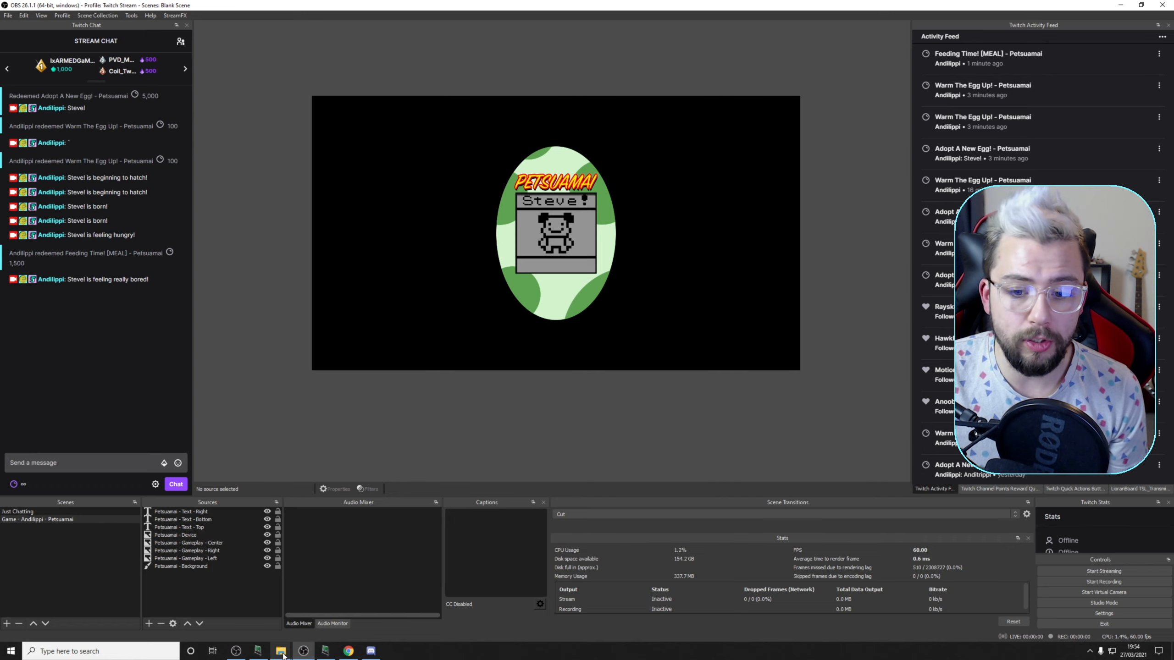
Return to the Petsuamai by Andilippi folder in File Explorer and select the Petsuamai Device.png file
mouse_move(281, 651)
click(305, 634)
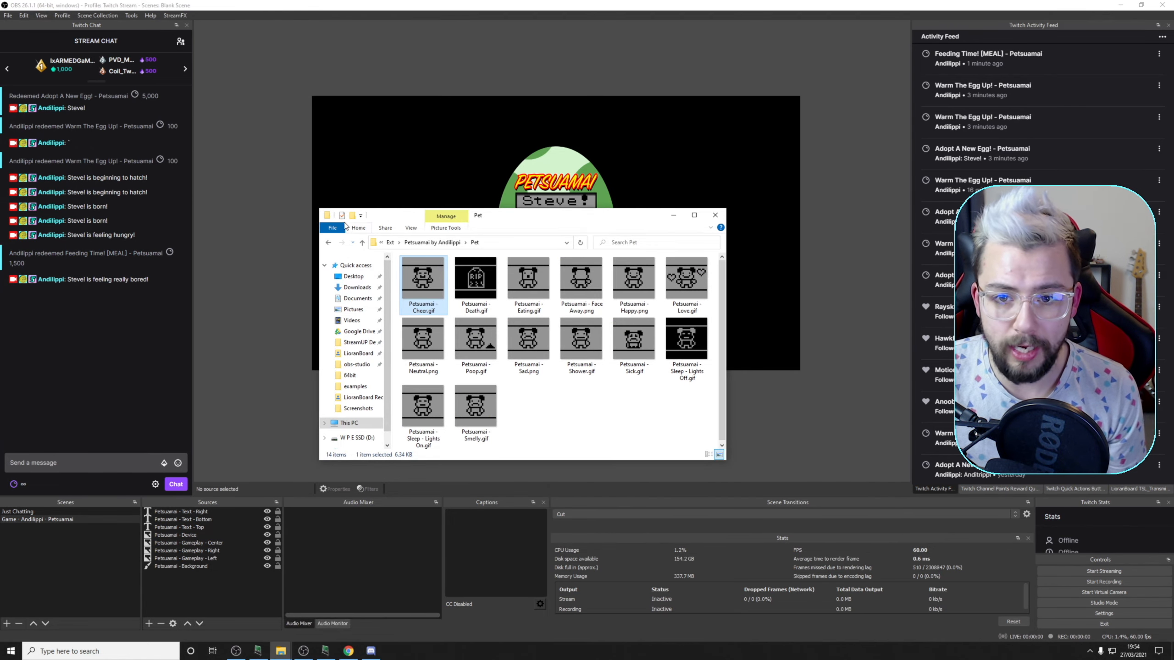
click(329, 243)
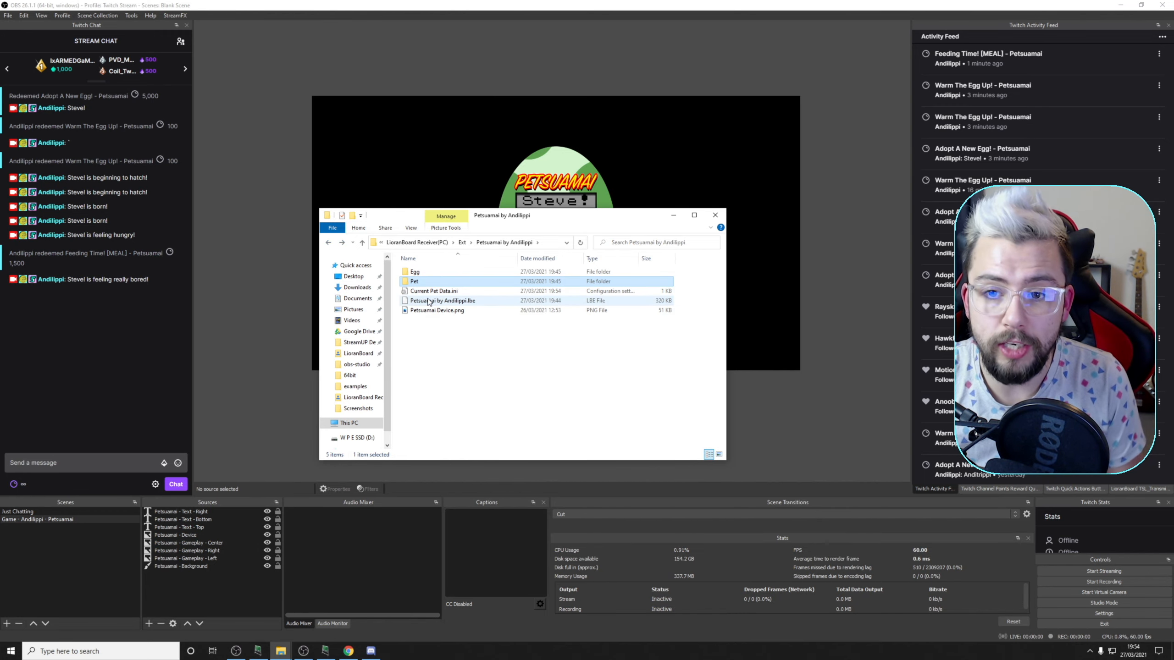
click(446, 312)
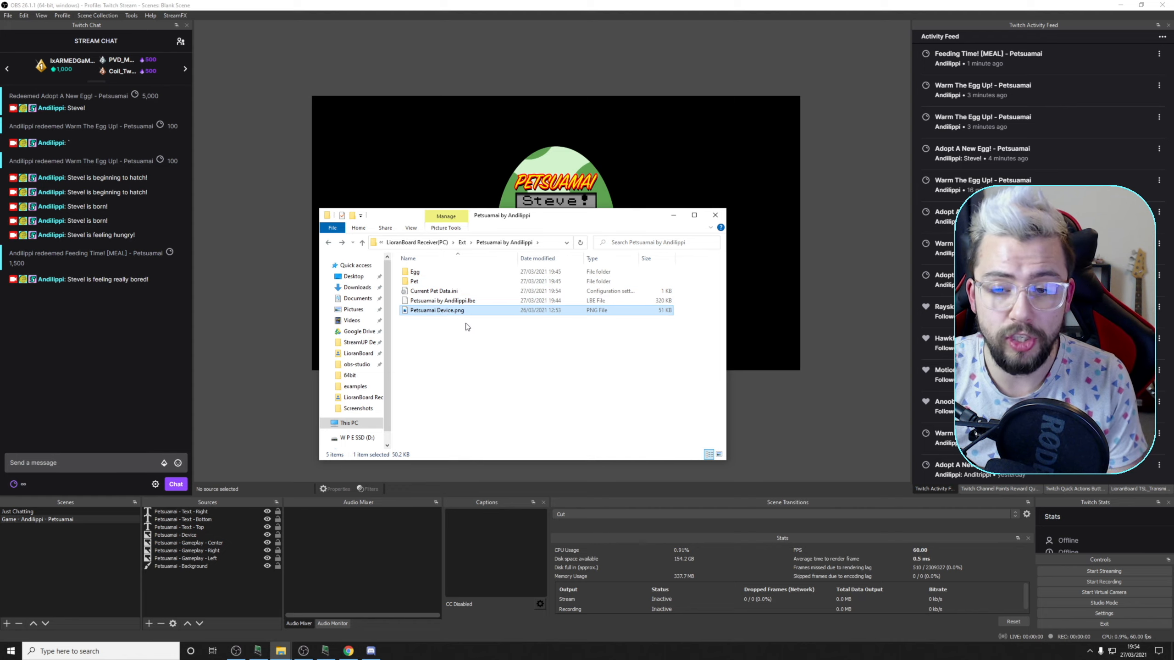